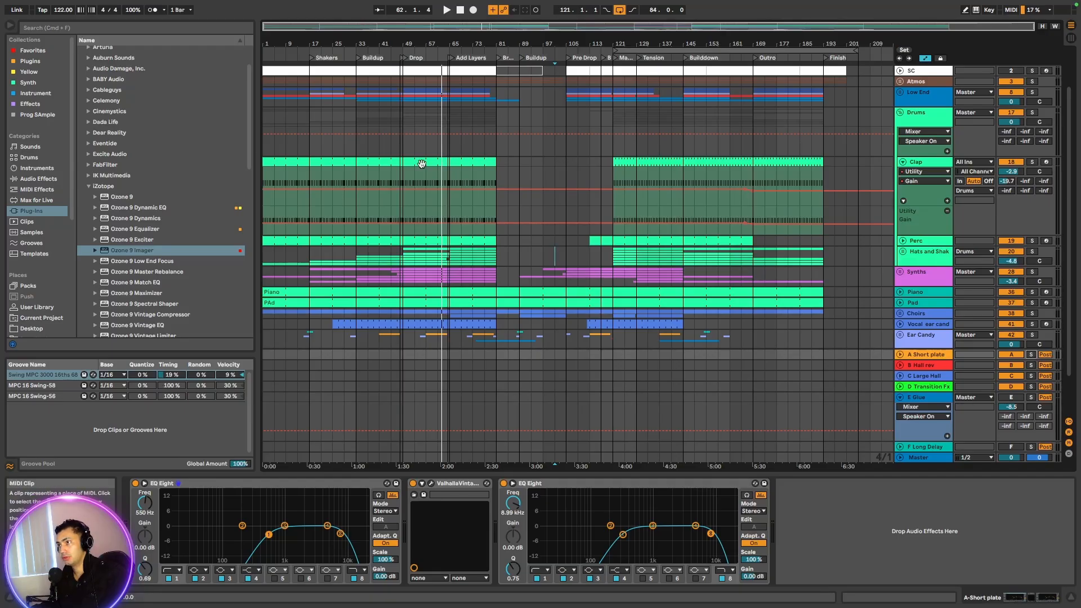
Set the loop to the 16-bar Drop section from bar 49 to 65 and play it
left_click(421, 163)
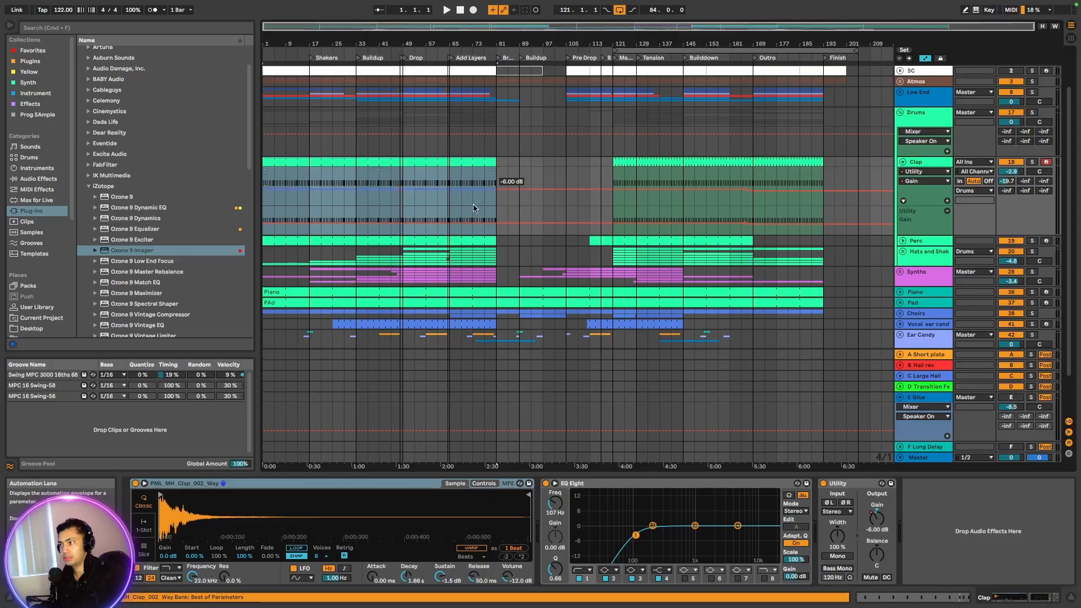
left_click(444, 207)
left_click_drag(447, 206, 404, 162)
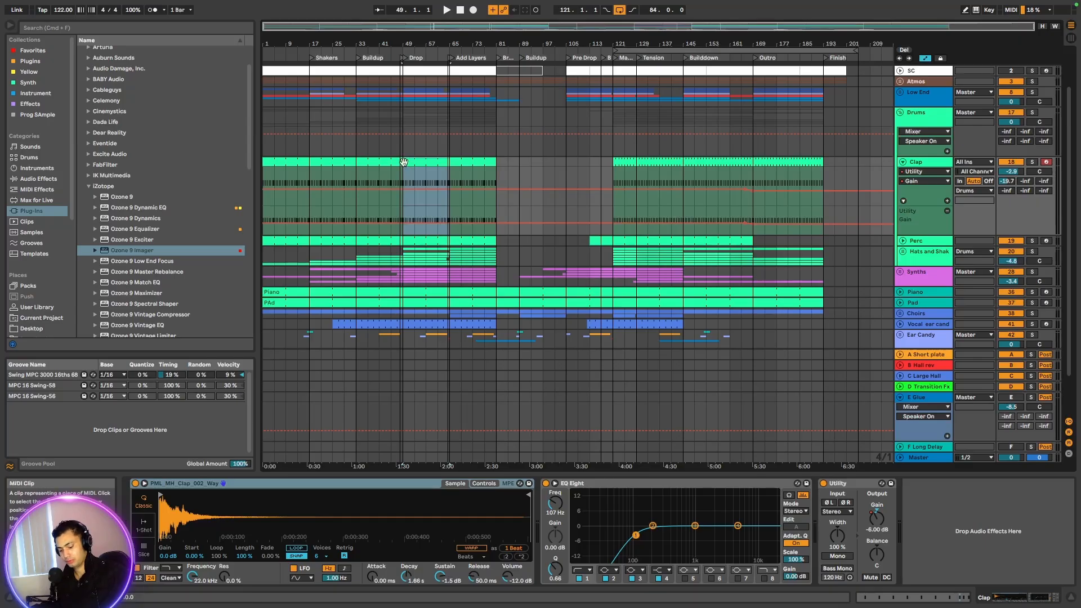
key("super+l")
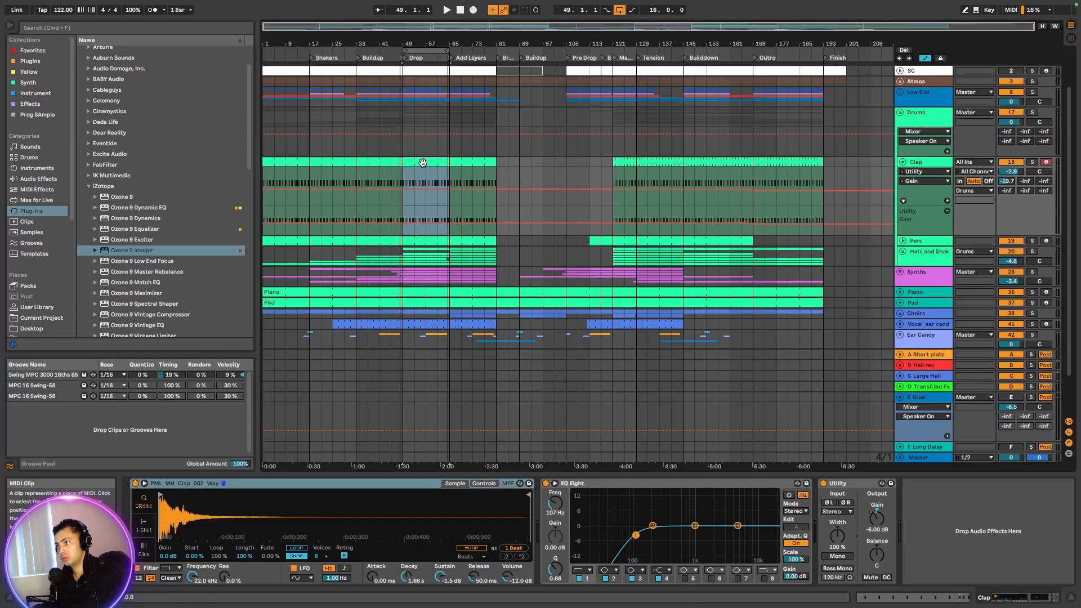
left_click_drag(426, 25, 427, 46)
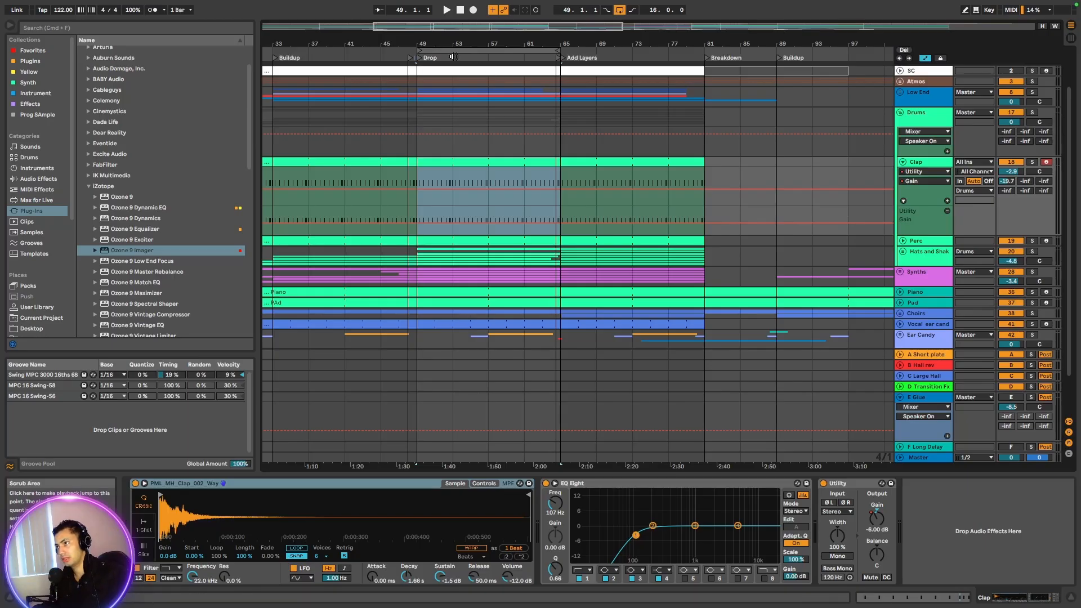
key("space")
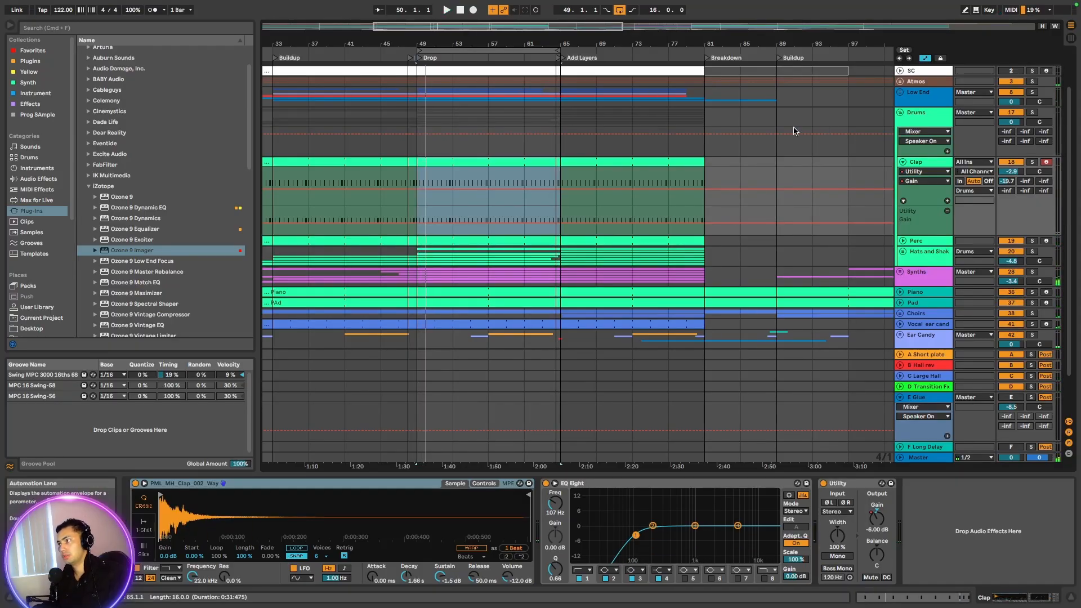
Fold the Drums group and place the insert marker at bar 65 on the Ear Candy track in the full arrangement
left_click(900, 114)
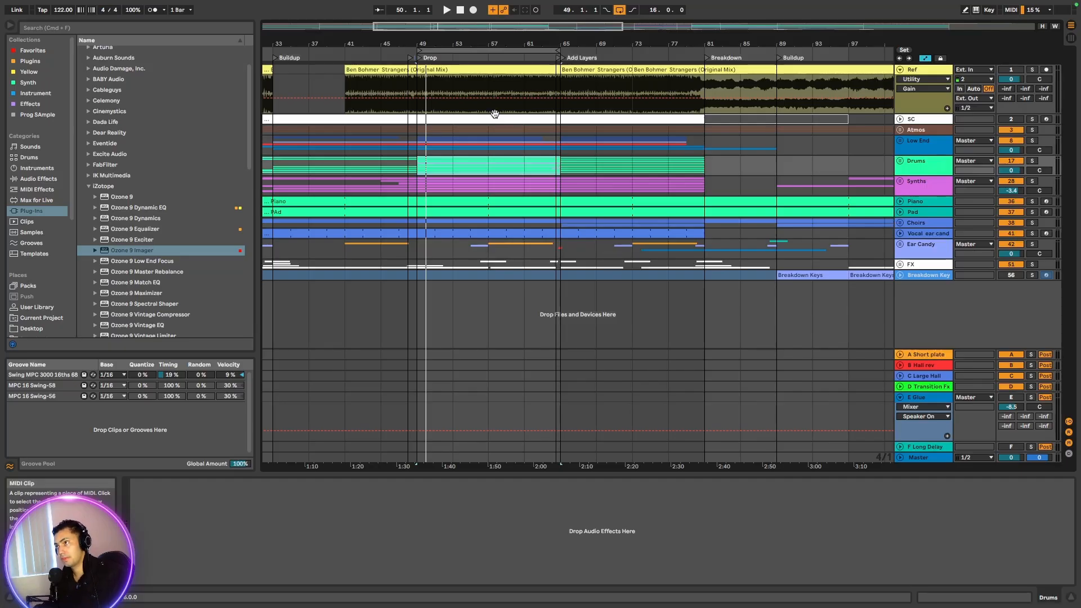
left_click_drag(467, 25, 397, 1)
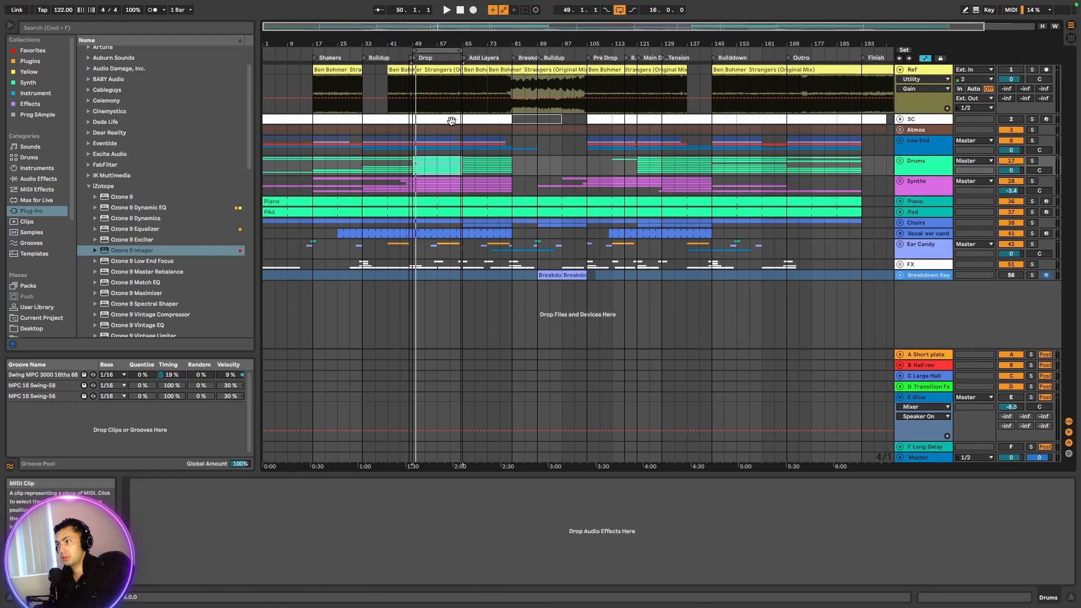
left_click(463, 254)
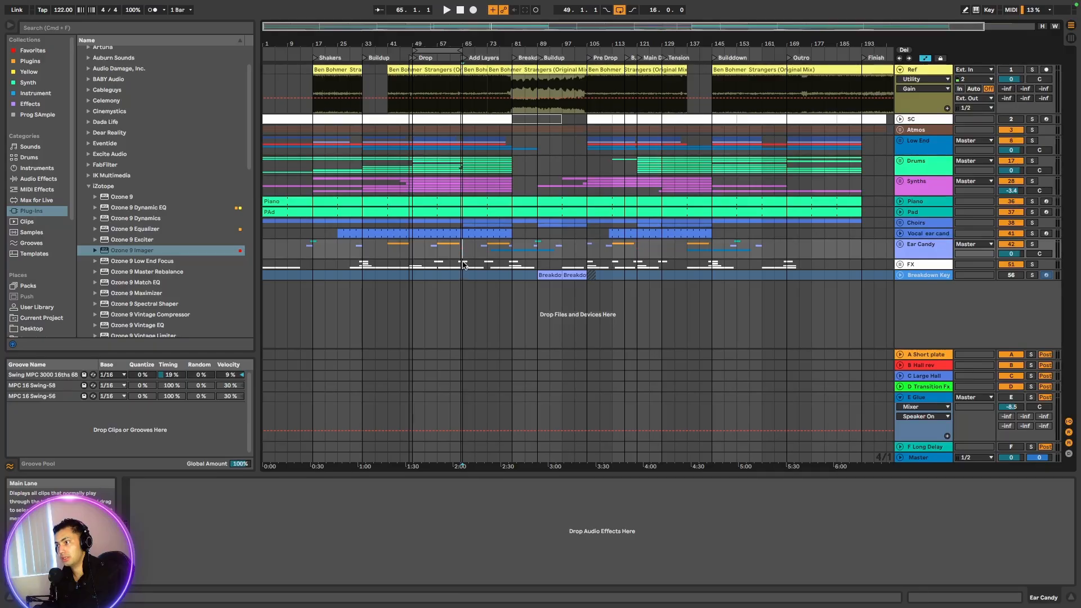
Try to clear the SC clip over the last eight bars of the Drop section and undo the removal
left_click(415, 120)
left_click_drag(413, 121, 413, 119)
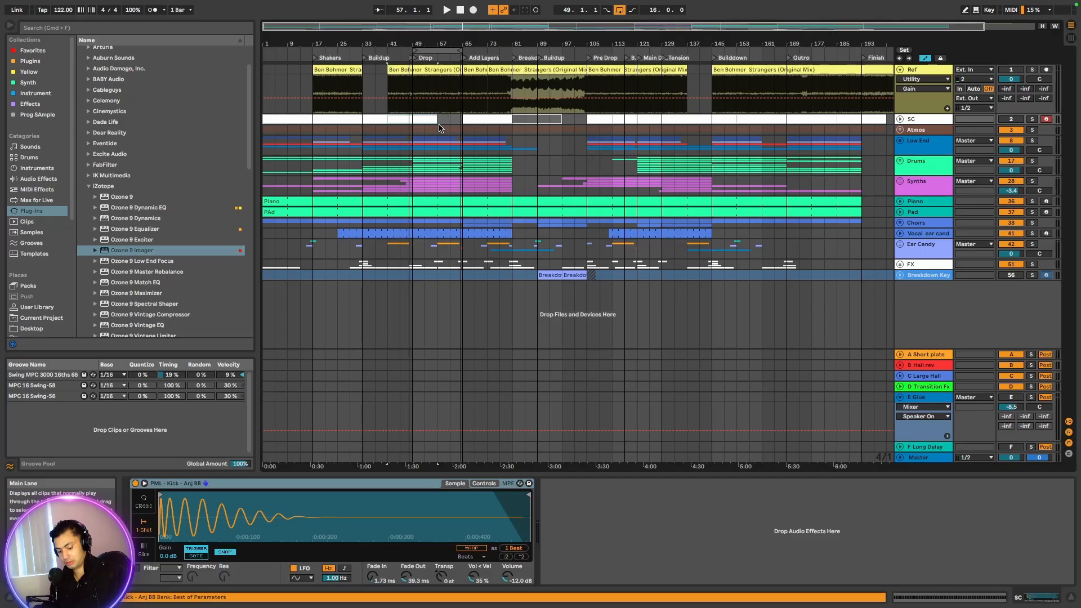
key("super+z")
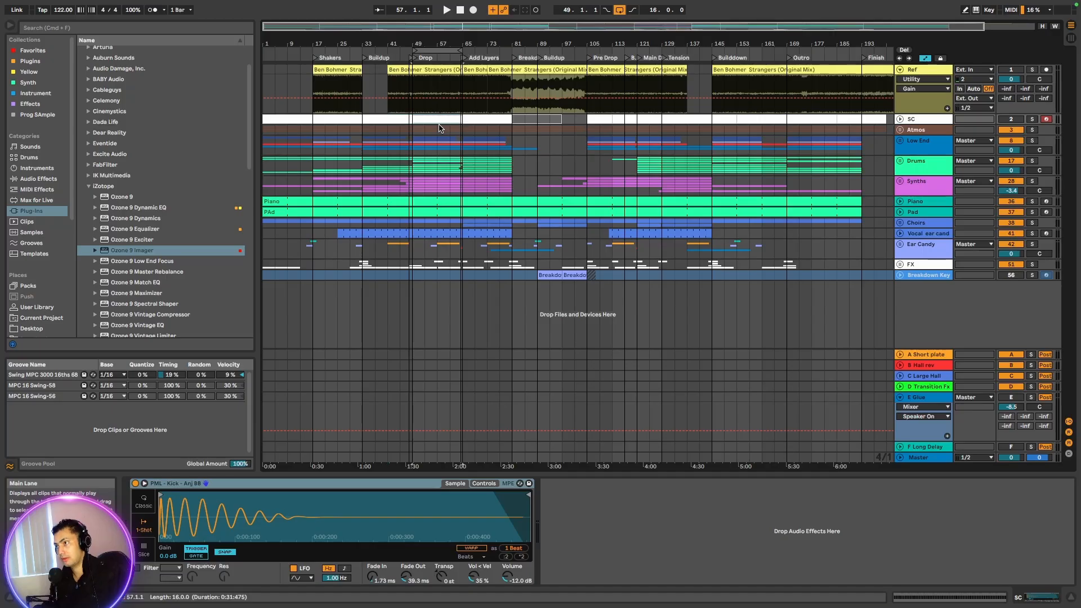
Select the looped Drop section across all tracks, then only the SC track's part of it
left_click(450, 223)
left_click(432, 51)
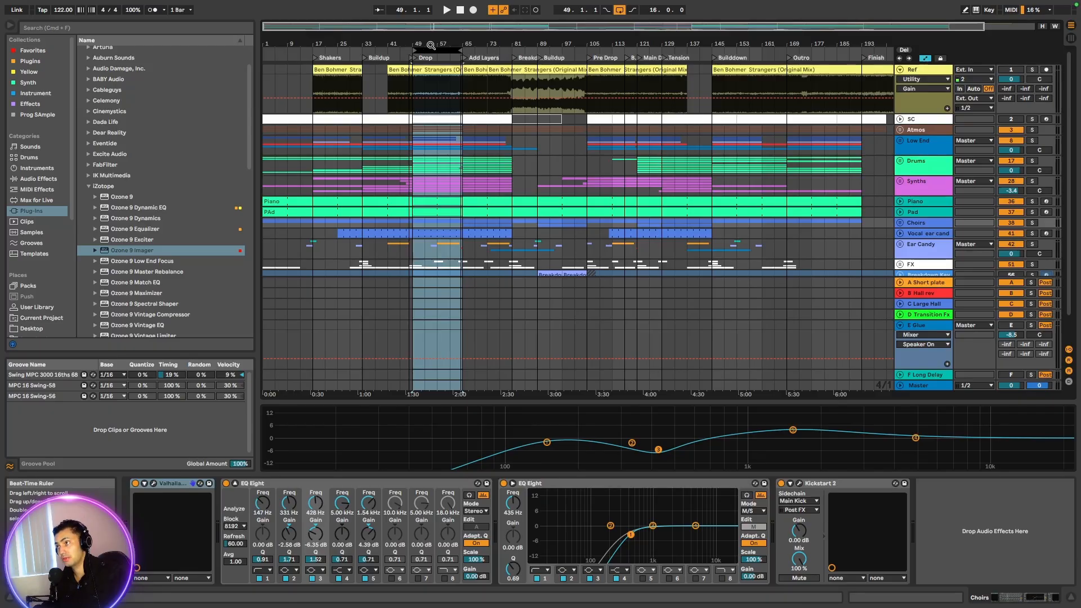
left_click(434, 119)
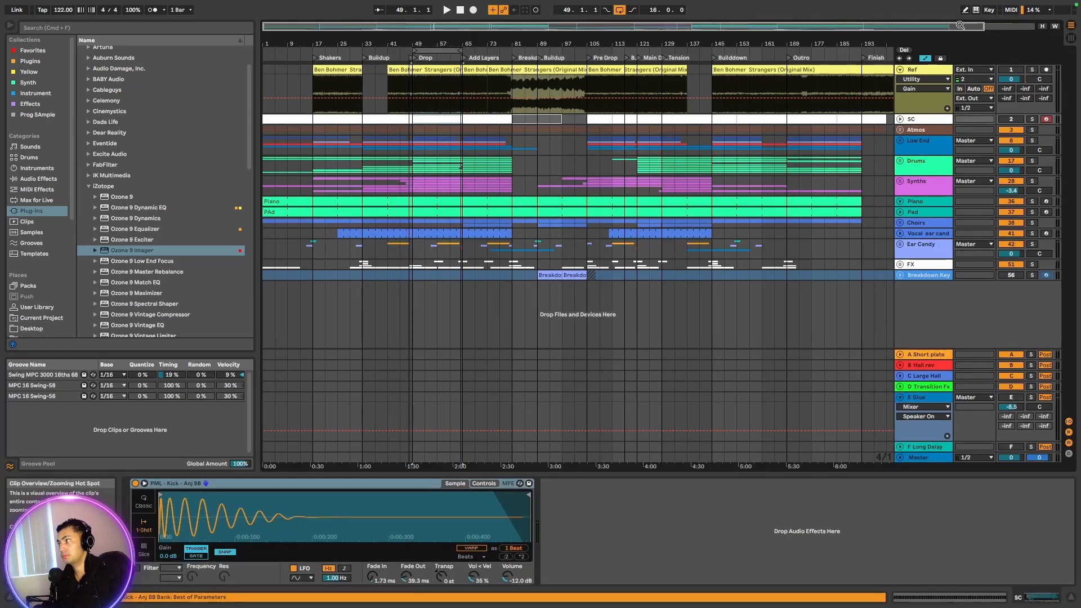
Play the first half of the arrangement from the start and return the position to the Shakers locator
mouse_move(291, 26)
left_mouse_down()
mouse_move(315, 38)
mouse_move(310, 24)
mouse_move(286, 24)
left_mouse_up()
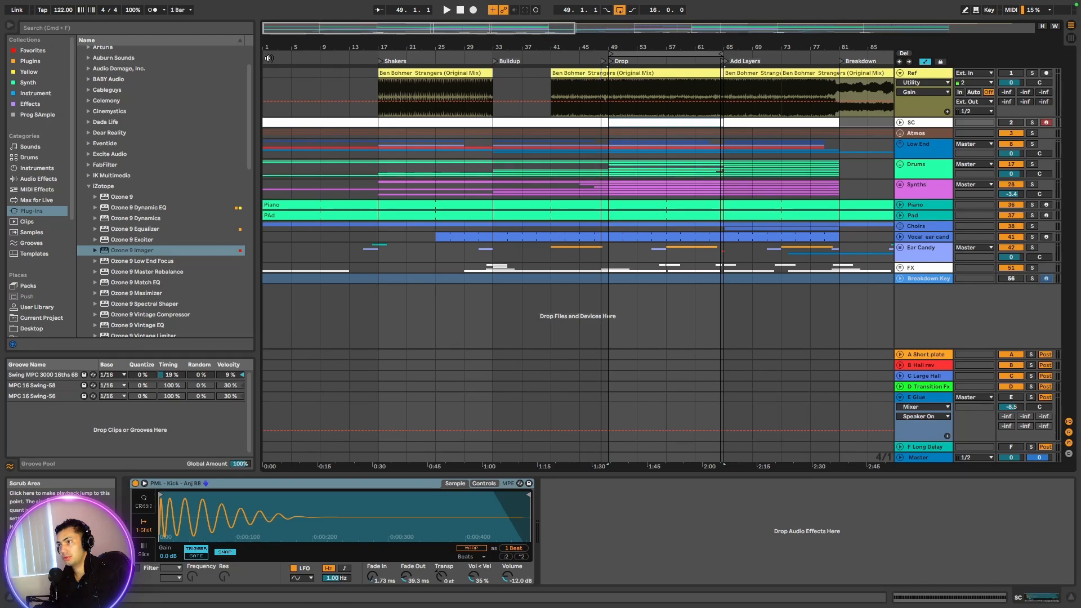
left_click(268, 58)
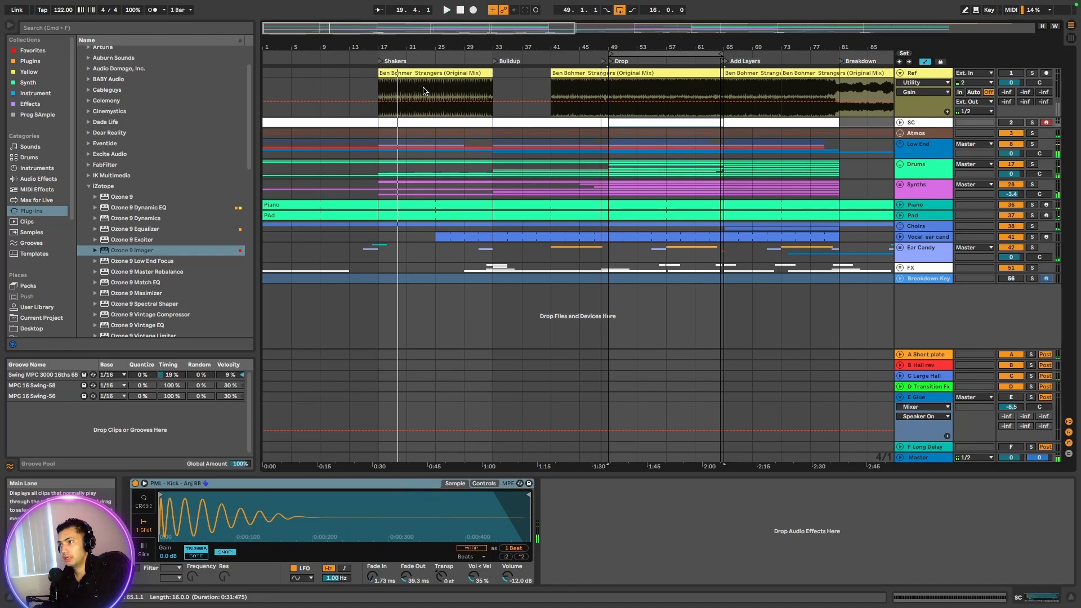
left_click(381, 62)
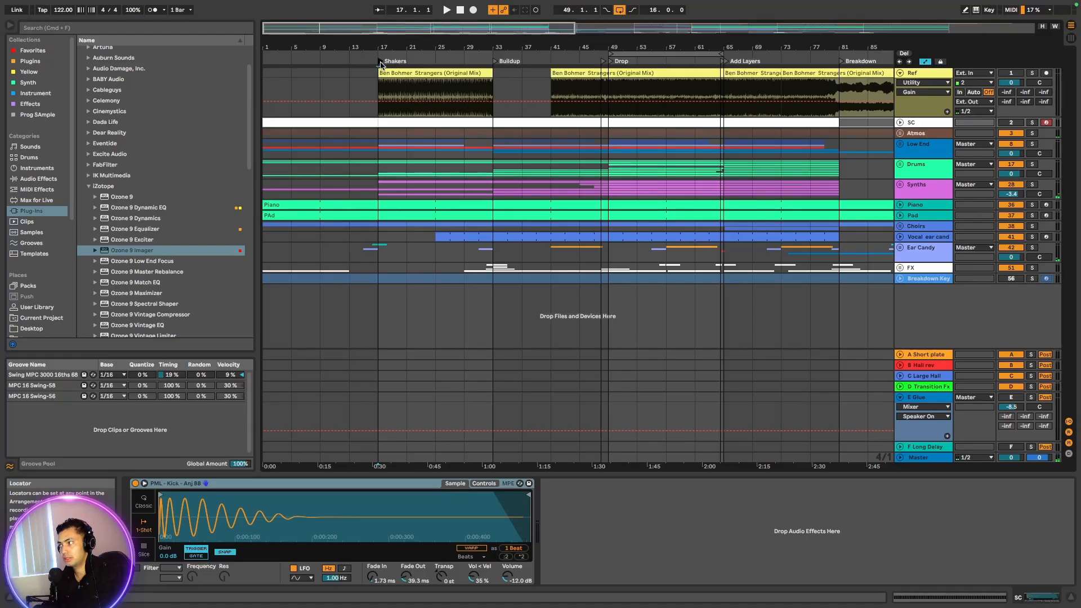
Unfold the Synths group, solo the Lead Pluck track, and audition it from the Shakers locator while checking its device chain
left_click(899, 184)
left_click(939, 234)
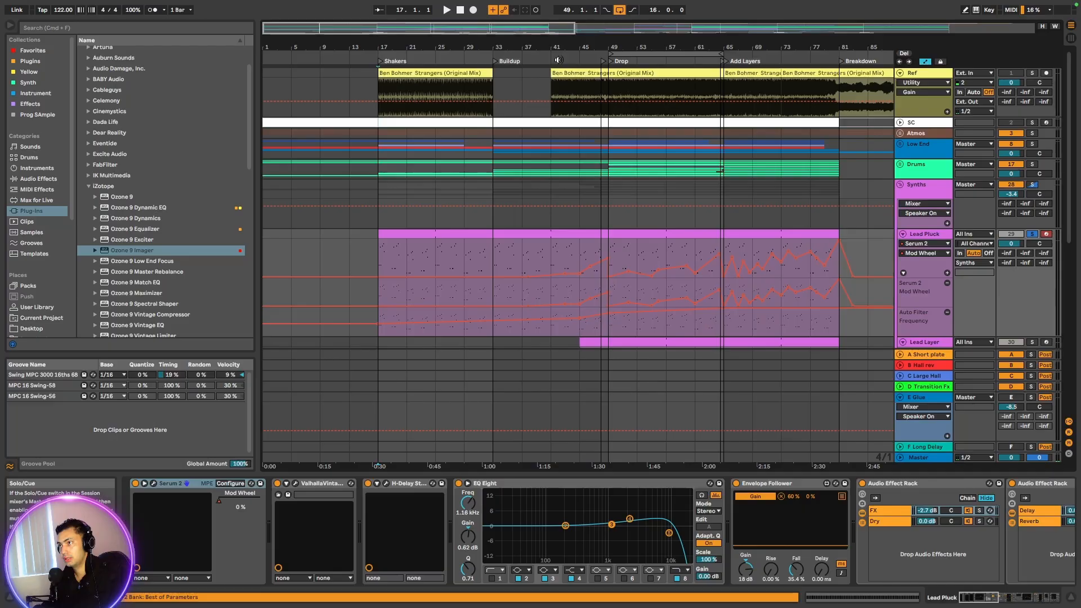
left_click(380, 62)
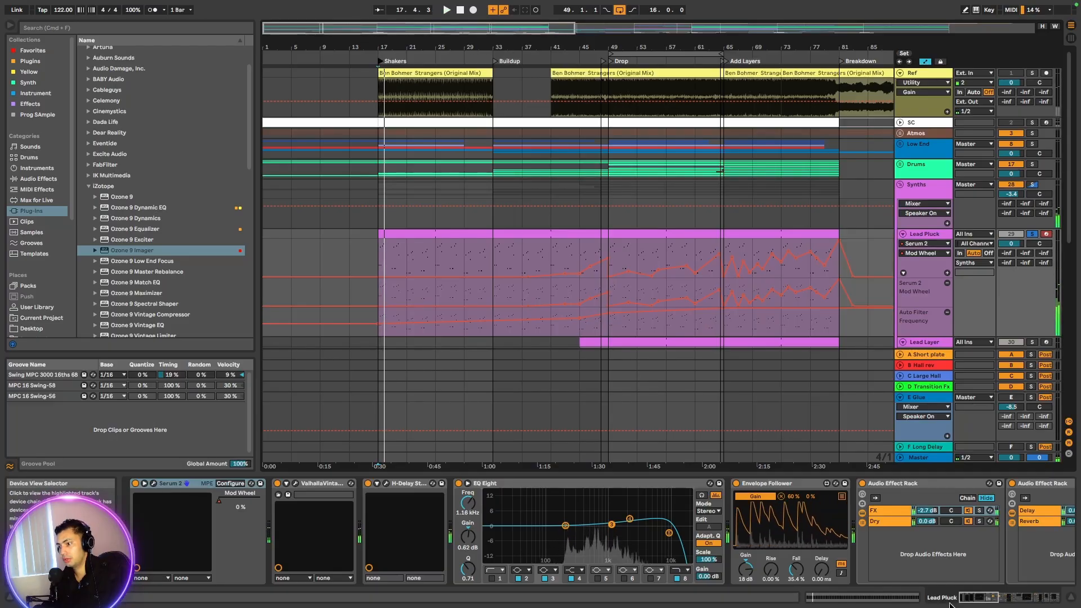
left_click(1028, 600)
left_click_drag(1029, 601, 978, 598)
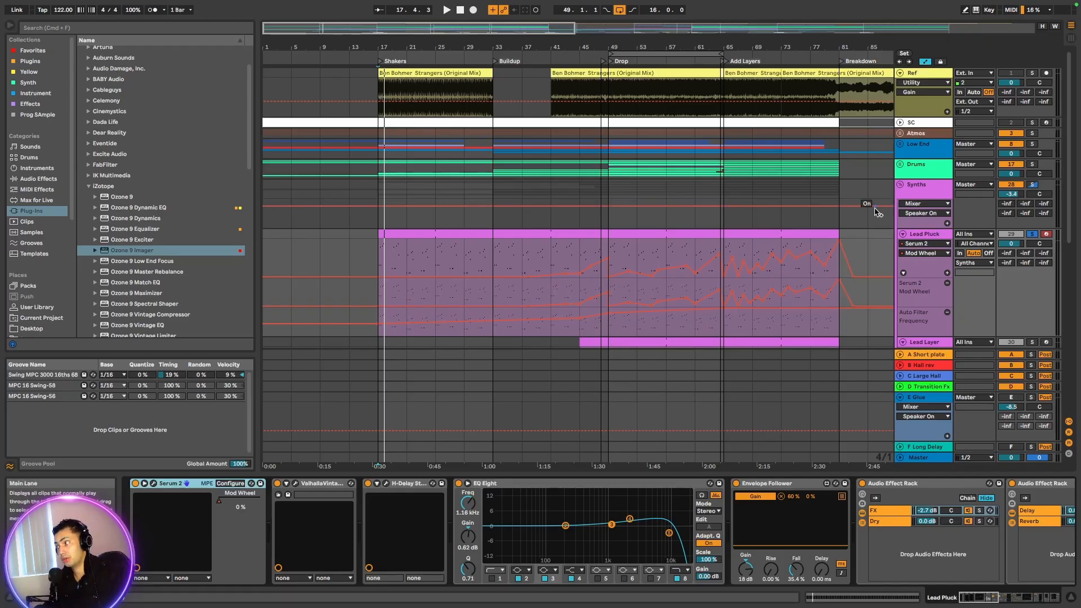
Fold the Synths group and unfold the Drums group and its hats and shakers subgroup down to the Perc 2 track
left_click(902, 185)
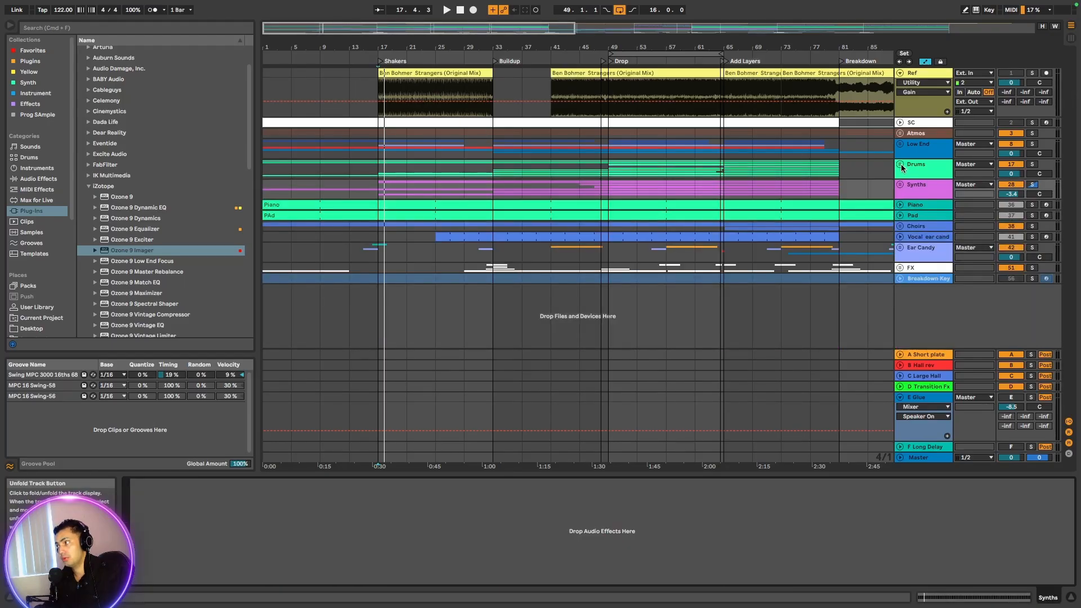
left_click(900, 164)
scroll(909, 186, "down", 2)
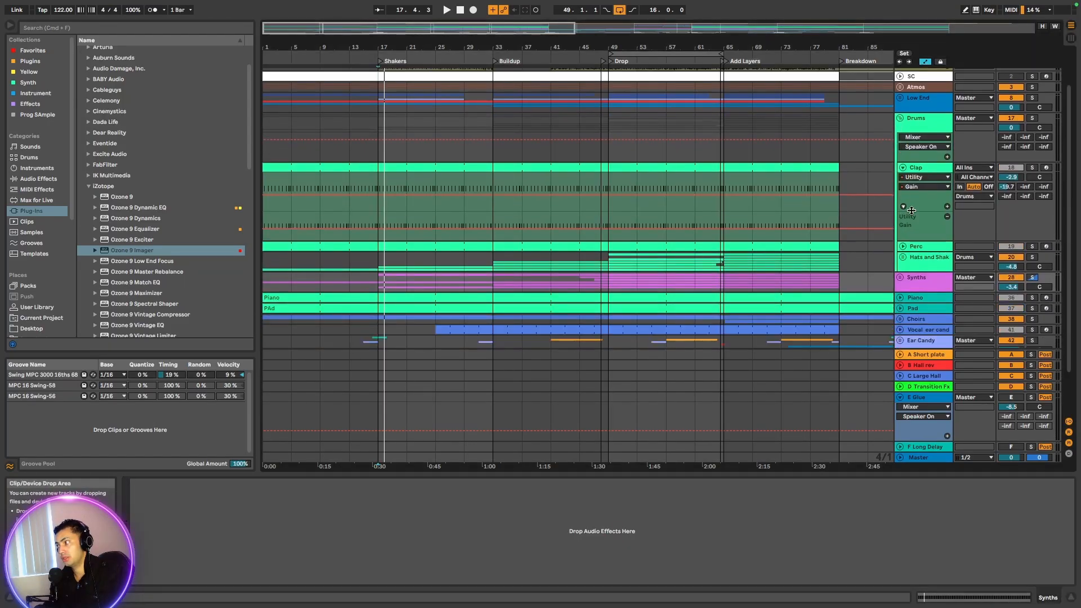
left_click(901, 256)
scroll(899, 255, "down", 3)
scroll(899, 255, "down", 5)
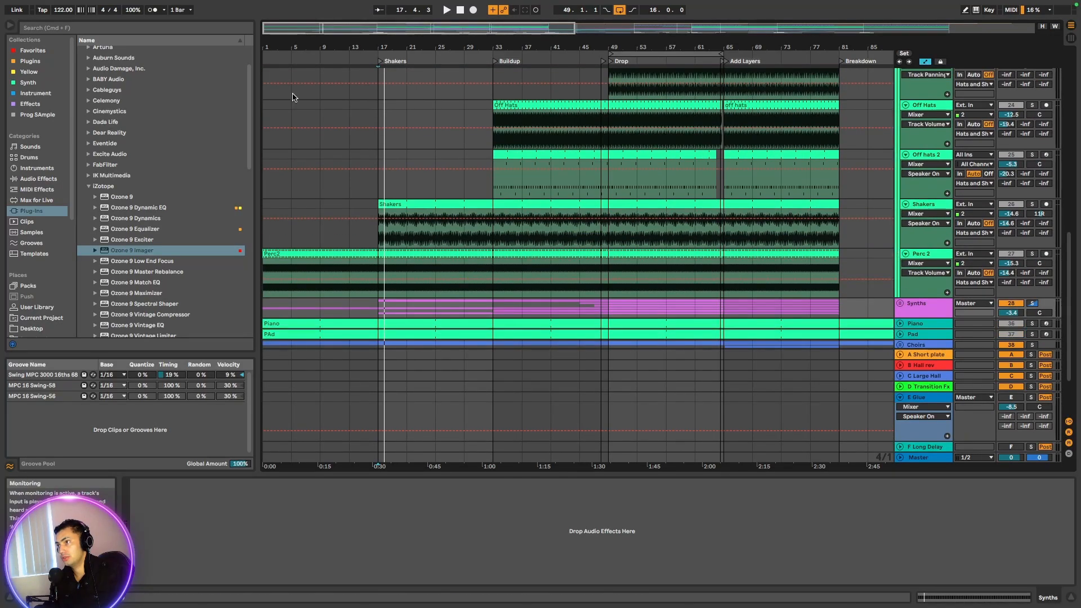
Play from just before the Shakers section, solo the Shakers track briefly, and return it to the full mix
left_click(367, 59)
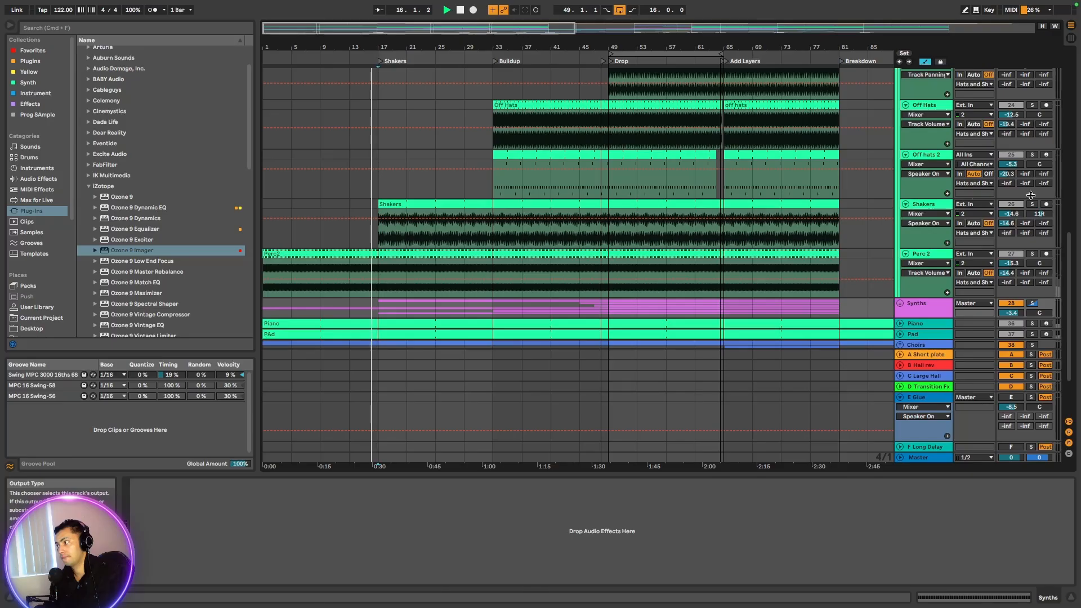
left_click(1033, 204)
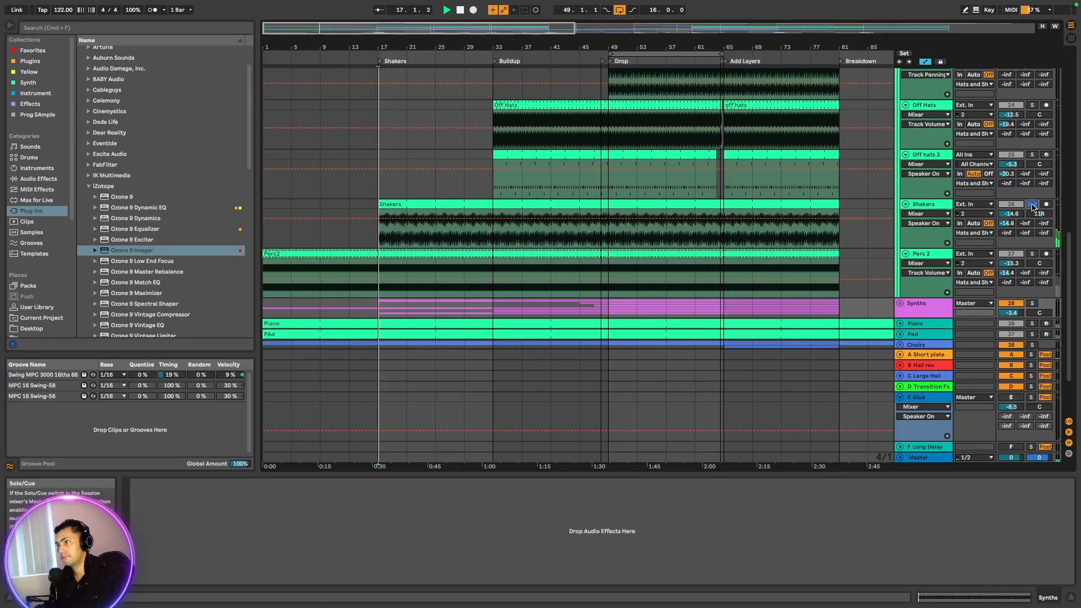
left_click(1033, 205)
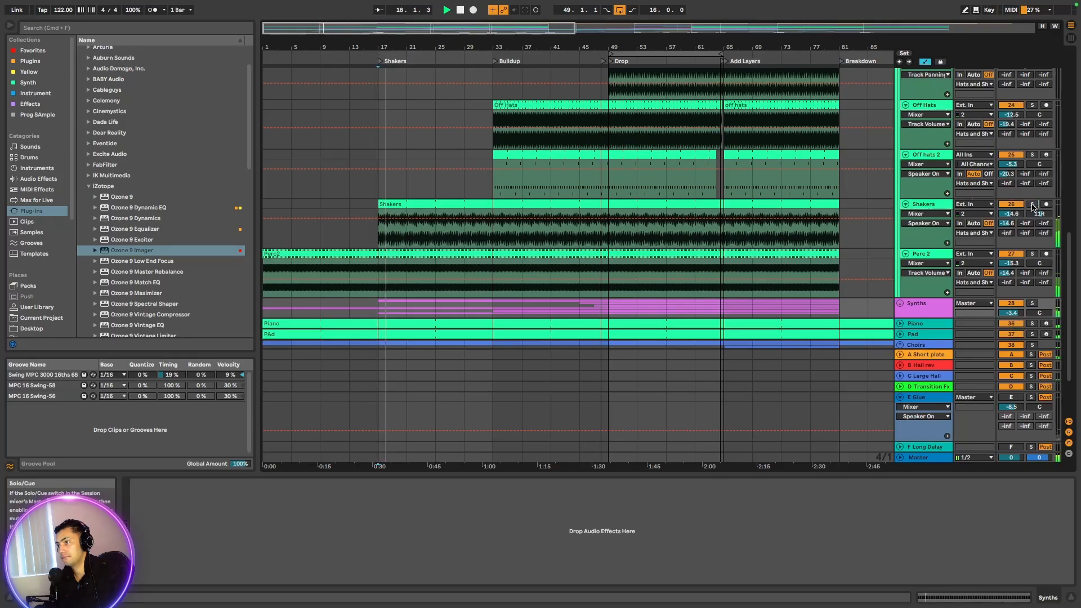
Unfold the Low End group and its Bassline subgroup during playback to show the Sub and Mid Bass tracks, and stop playback
scroll(419, 221, "up", 10)
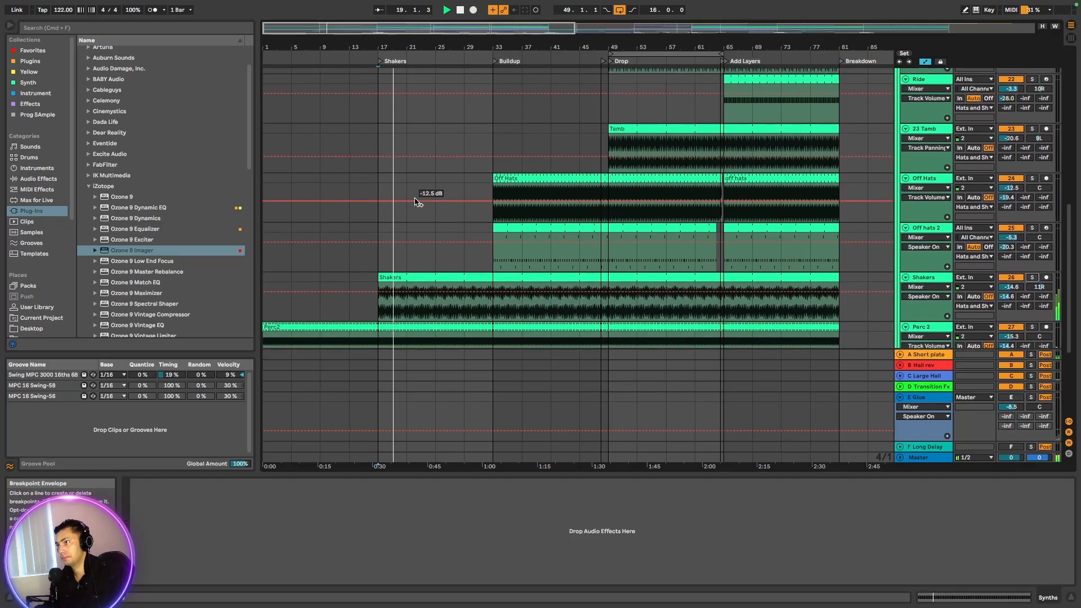
scroll(430, 232, "up", 8)
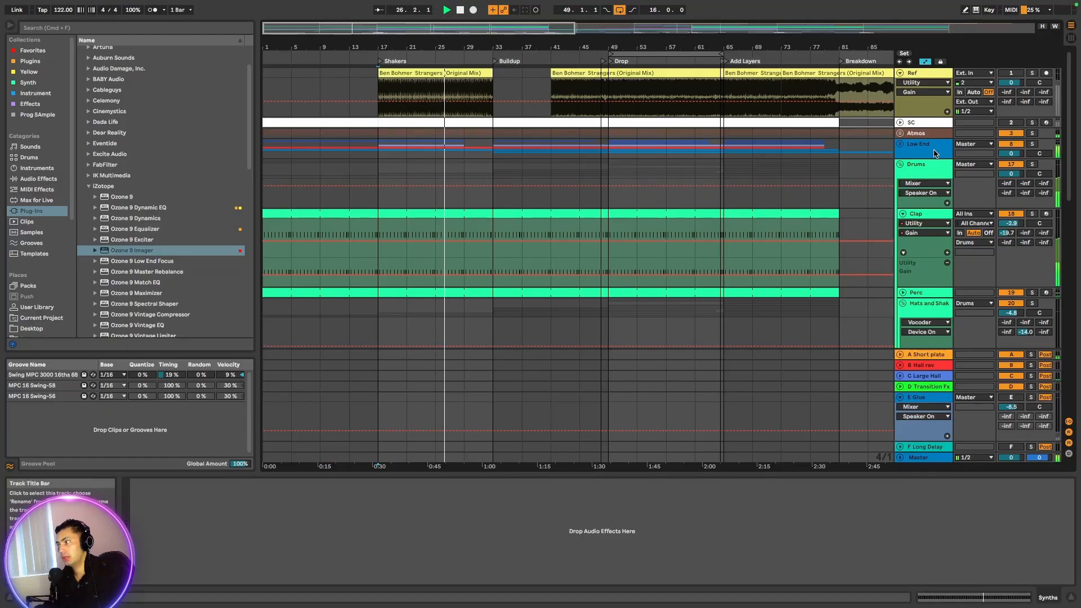
left_click(901, 148)
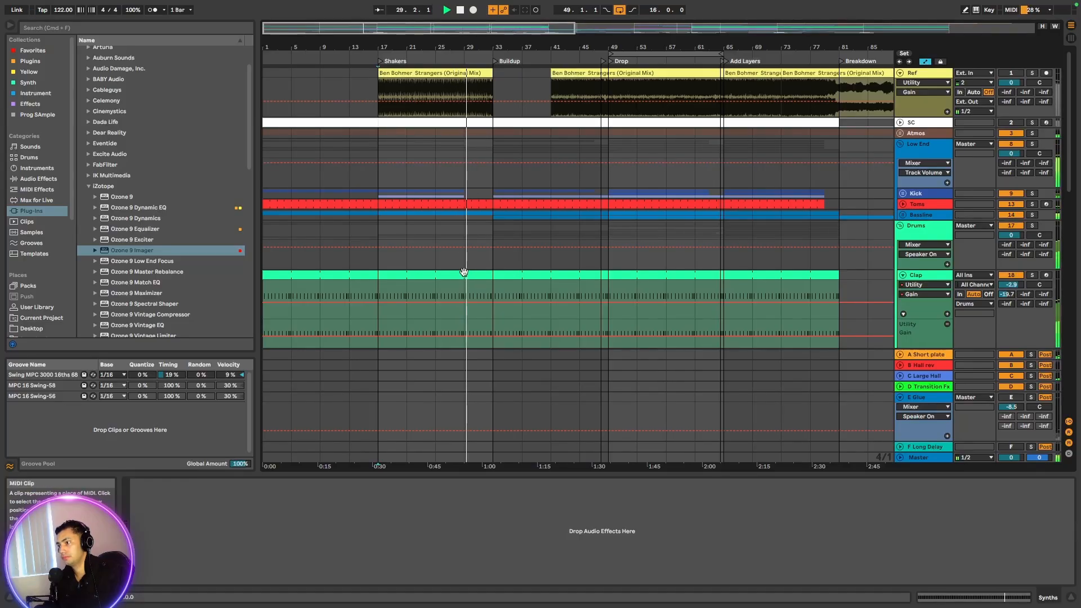
scroll(474, 281, "down", 2)
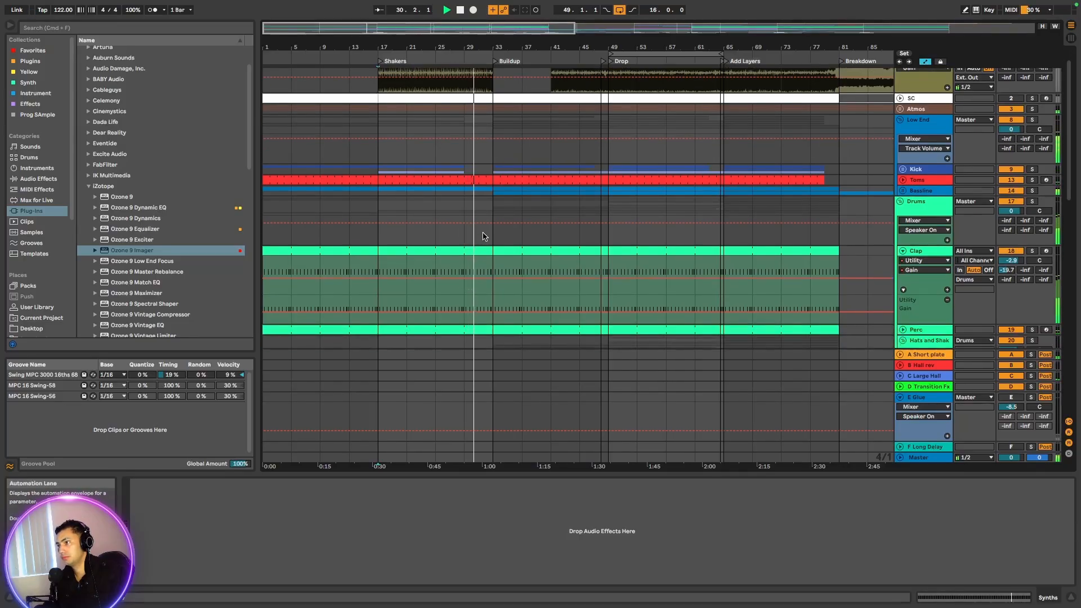
scroll(482, 236, "down", 4)
scroll(482, 236, "down", 1)
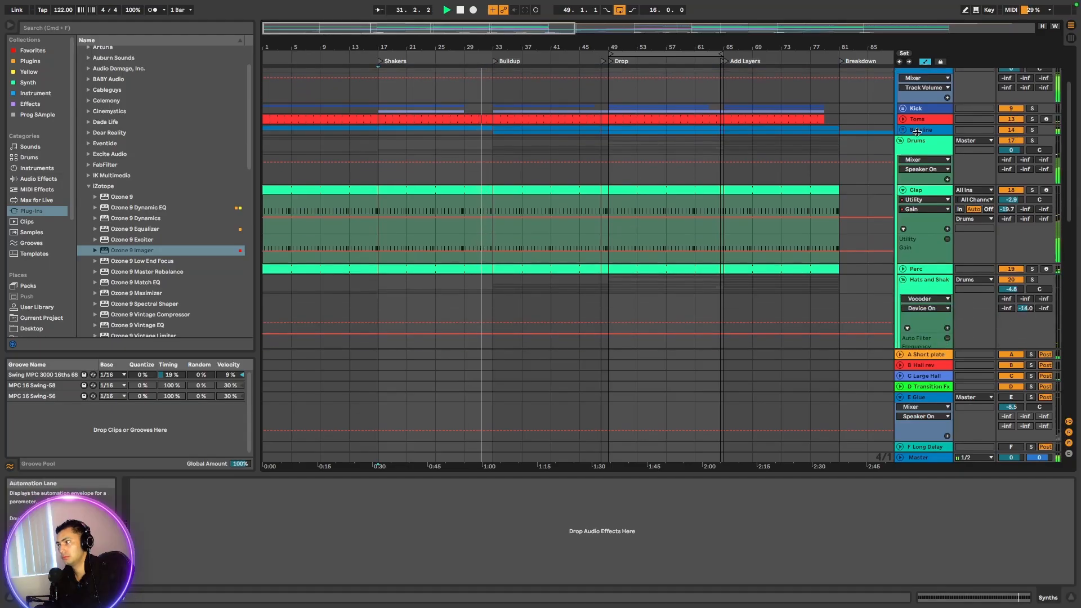
left_click(905, 133)
scroll(929, 179, "down", 3)
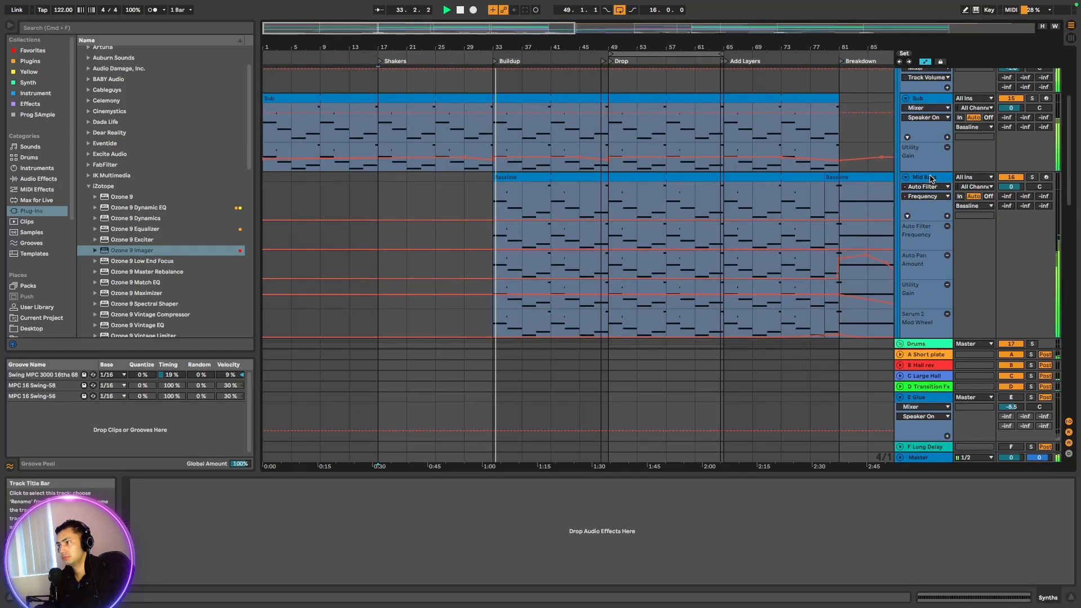
key("space")
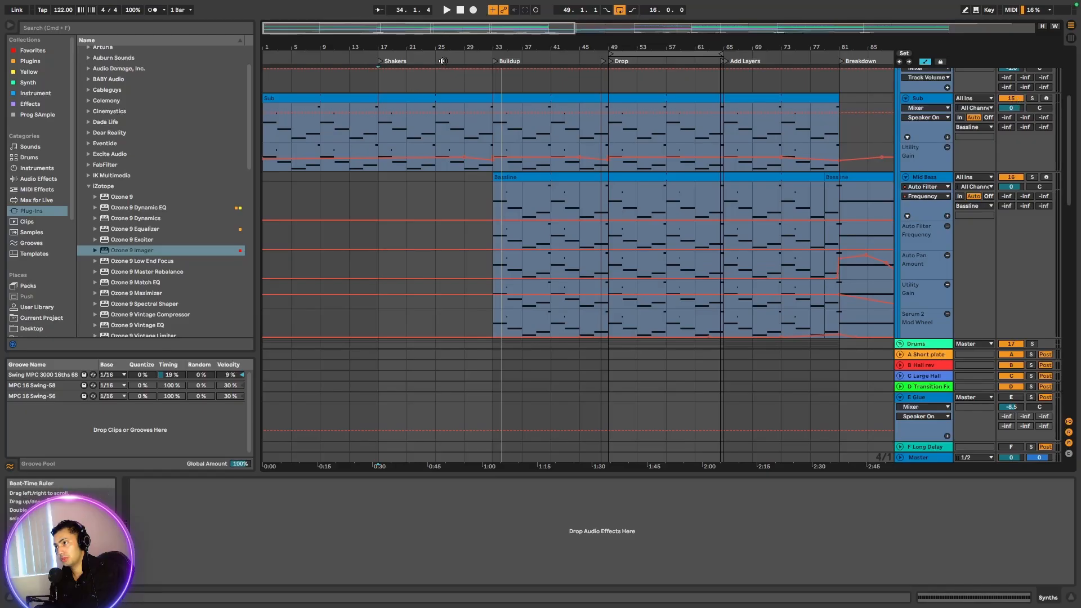
Play from about bar 28 into the Buildup section and examine the Sub and Mid Bass clips at the transition
left_click(461, 59)
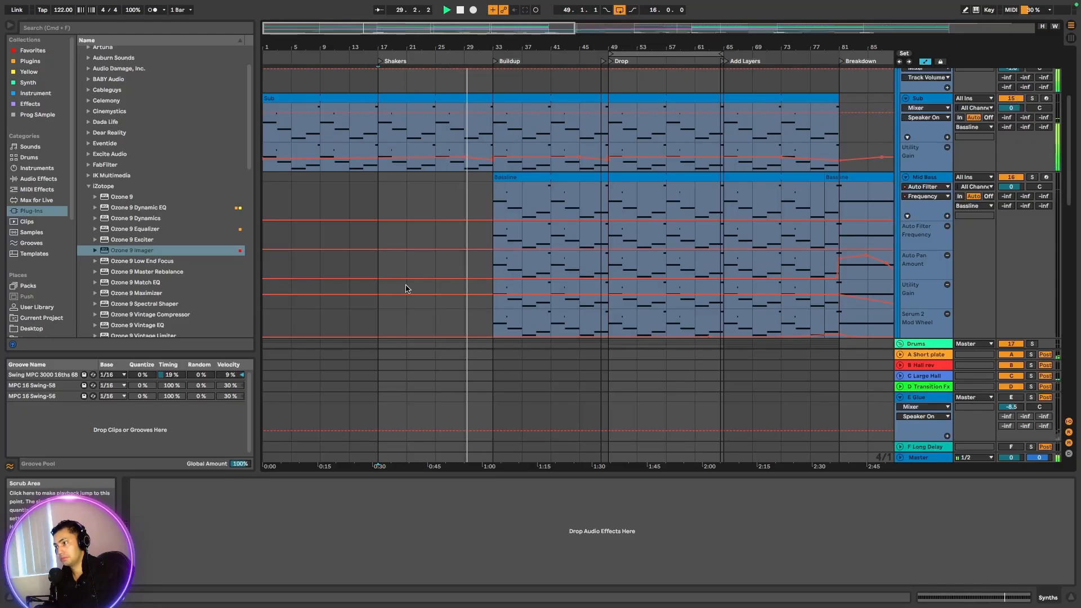
scroll(437, 298, "down", 1)
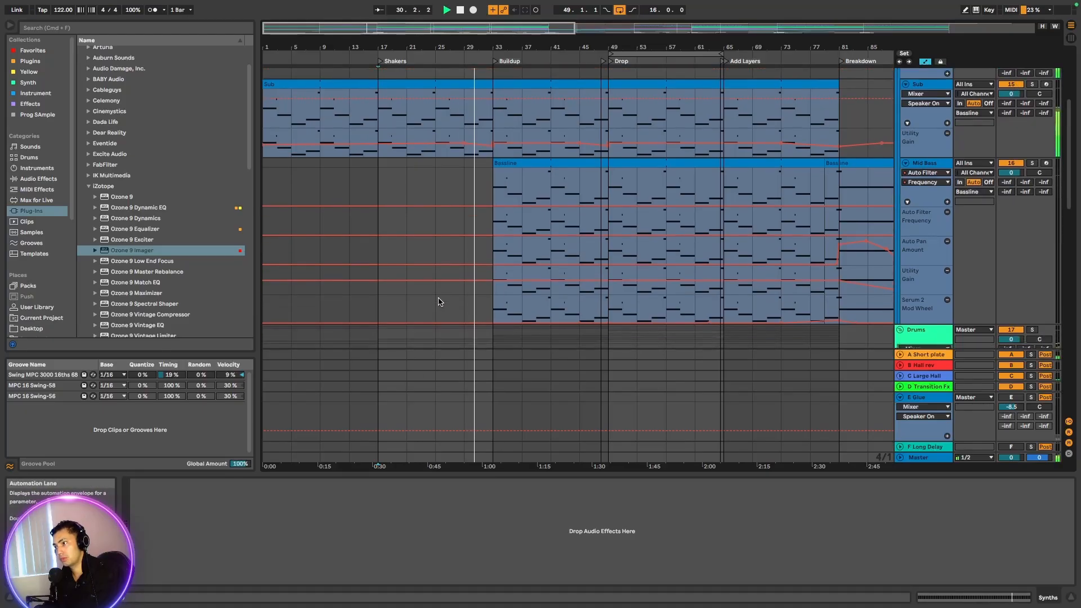
scroll(438, 301, "down", 3)
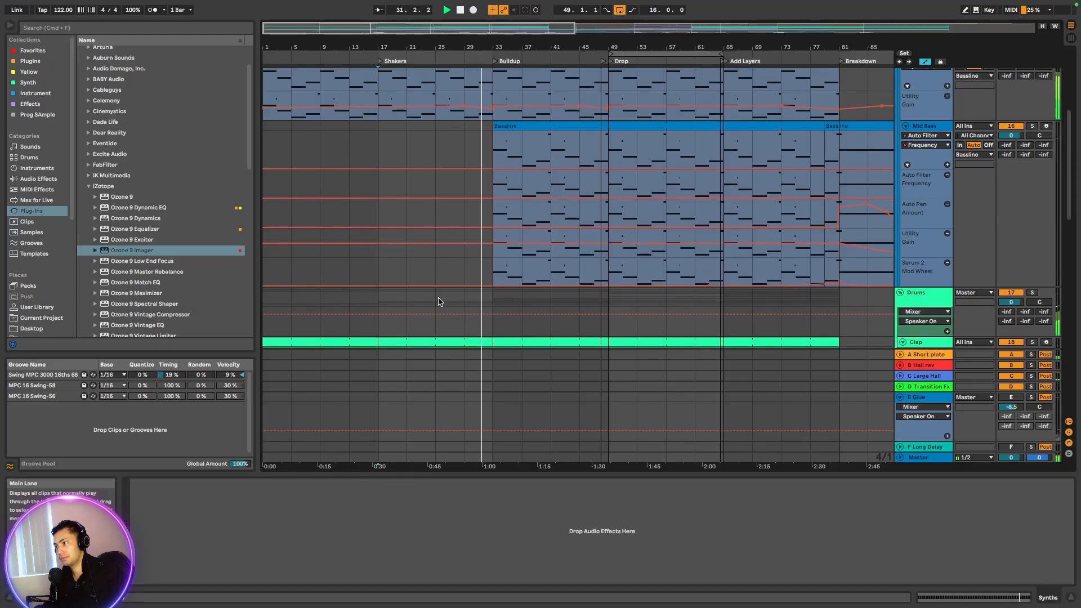
scroll(439, 301, "down", 1)
scroll(438, 302, "up", 3)
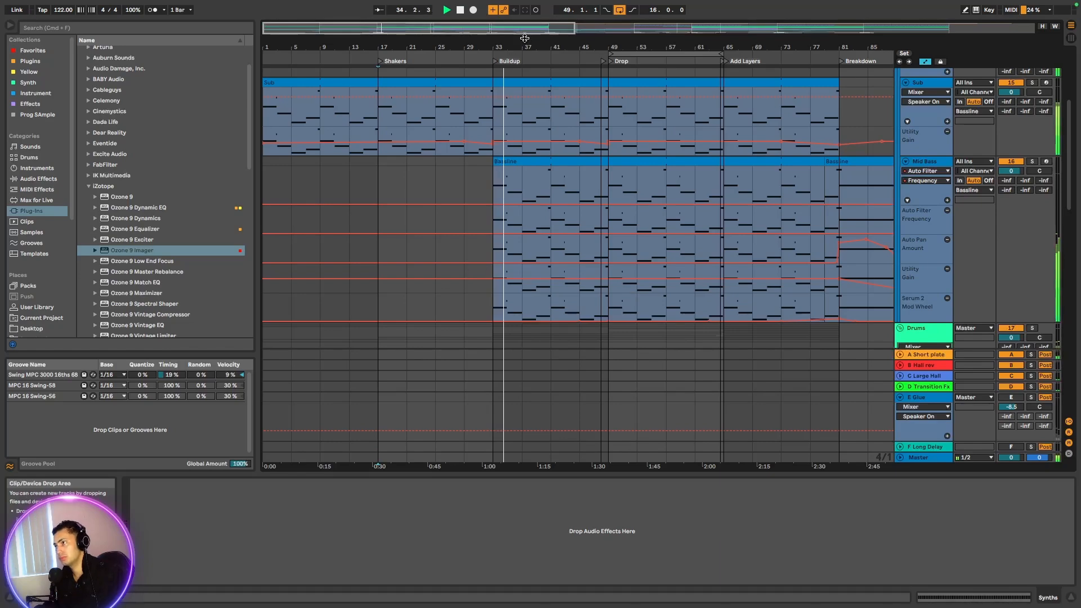
Fold the Mid Bass and Sub tracks in the Bassline subgroup while the Buildup section plays
left_click_drag(540, 30, 552, 29)
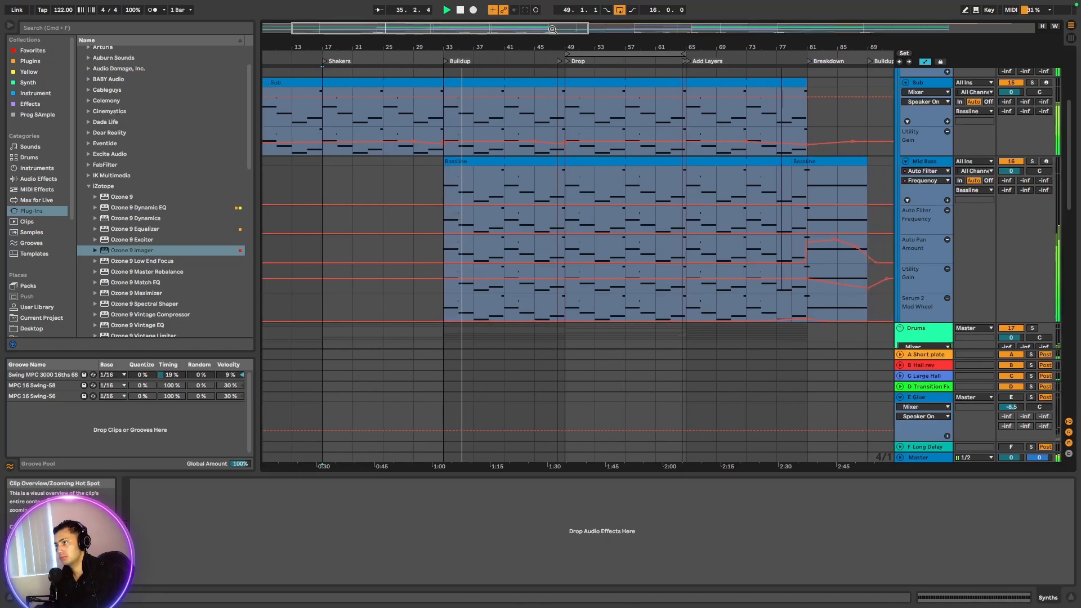
left_click(904, 163)
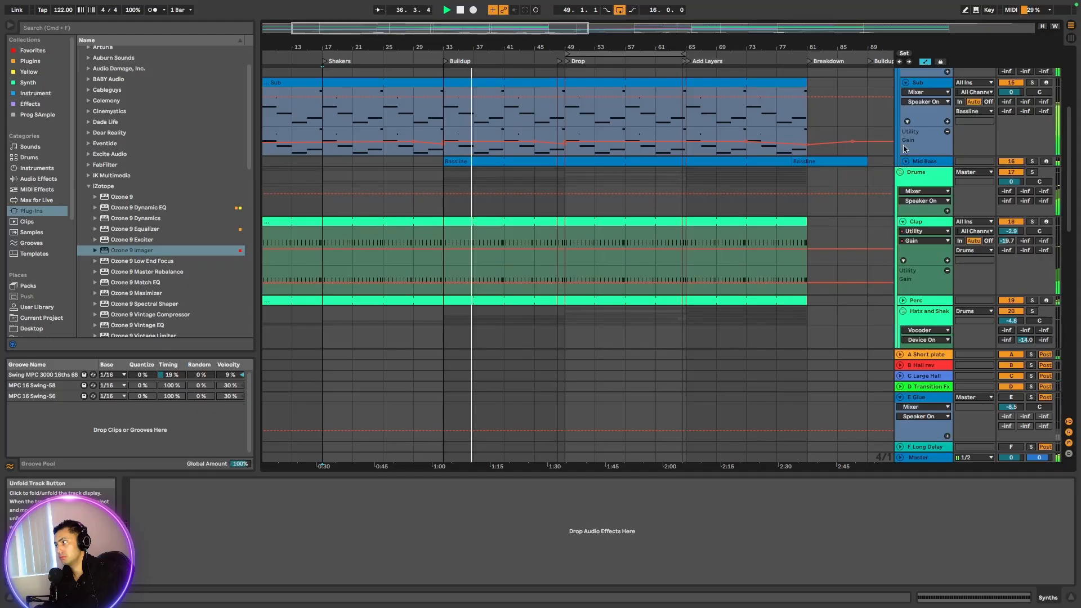
left_click(904, 83)
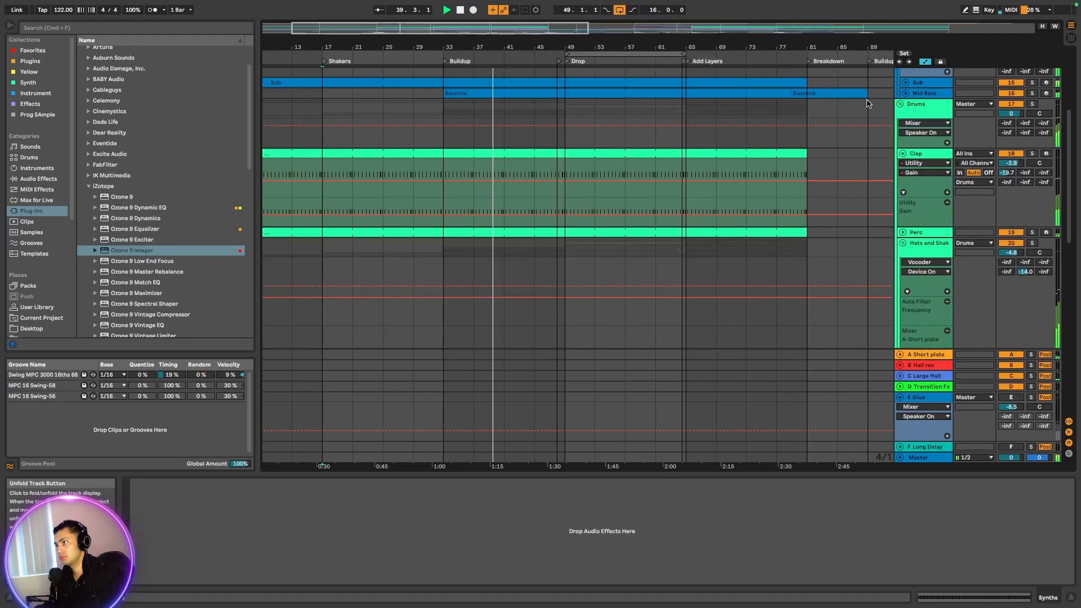
scroll(634, 251, "up", 4)
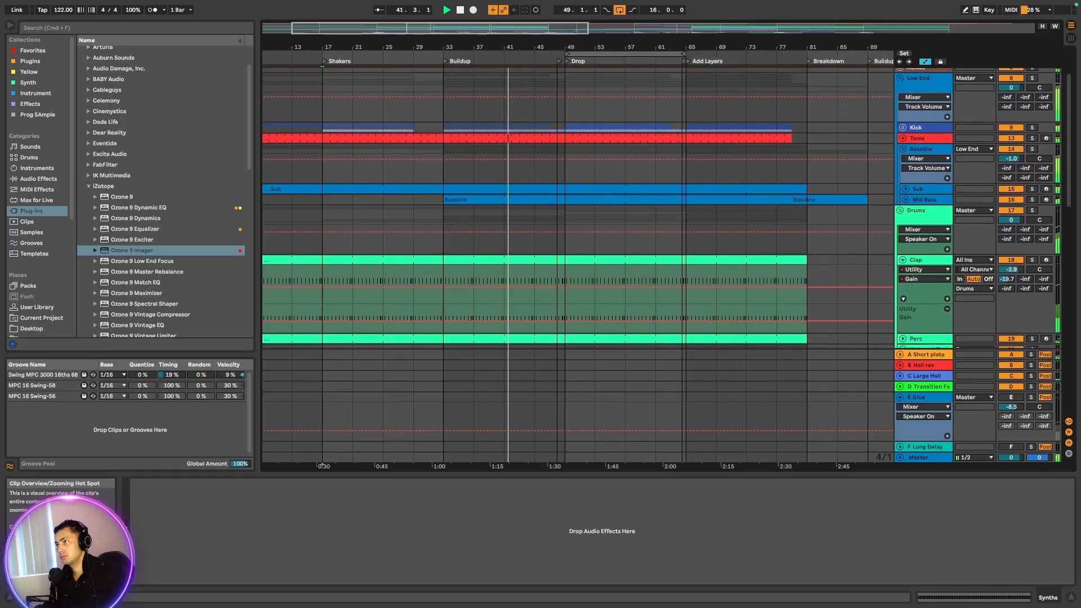
Fold the Drums group, unfold the Synths group to show its lead tracks, and stop playback in the Drop
left_click_drag(514, 28, 514, 43)
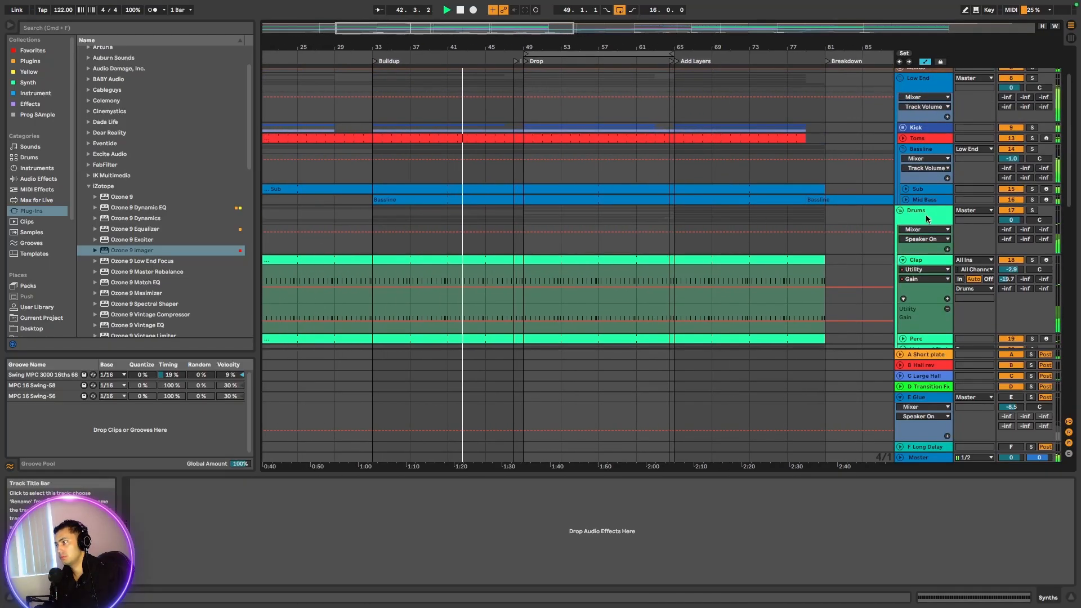
left_click(900, 211)
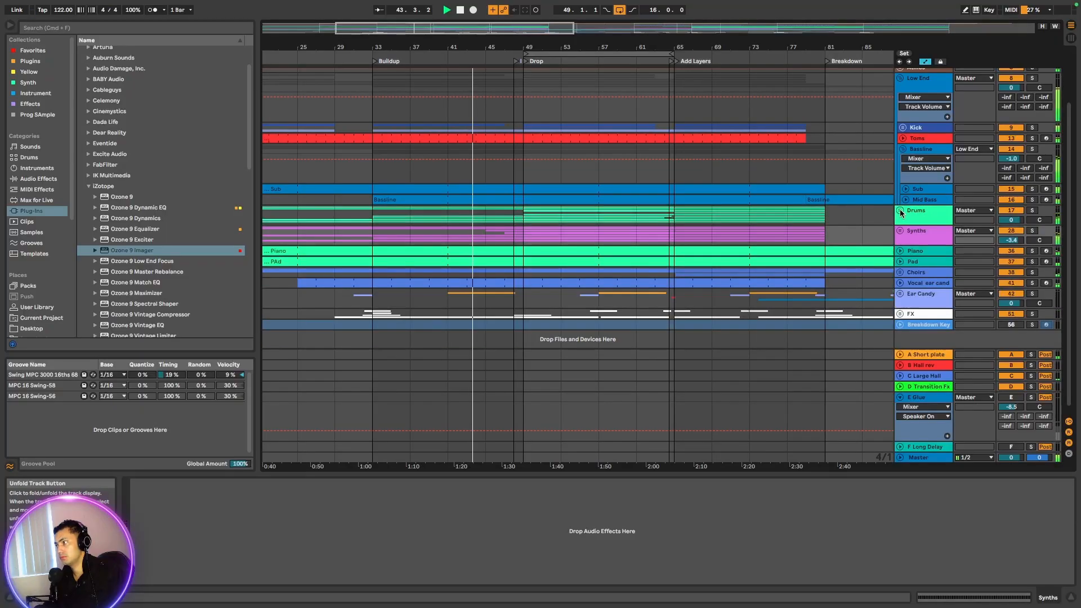
left_click(900, 231)
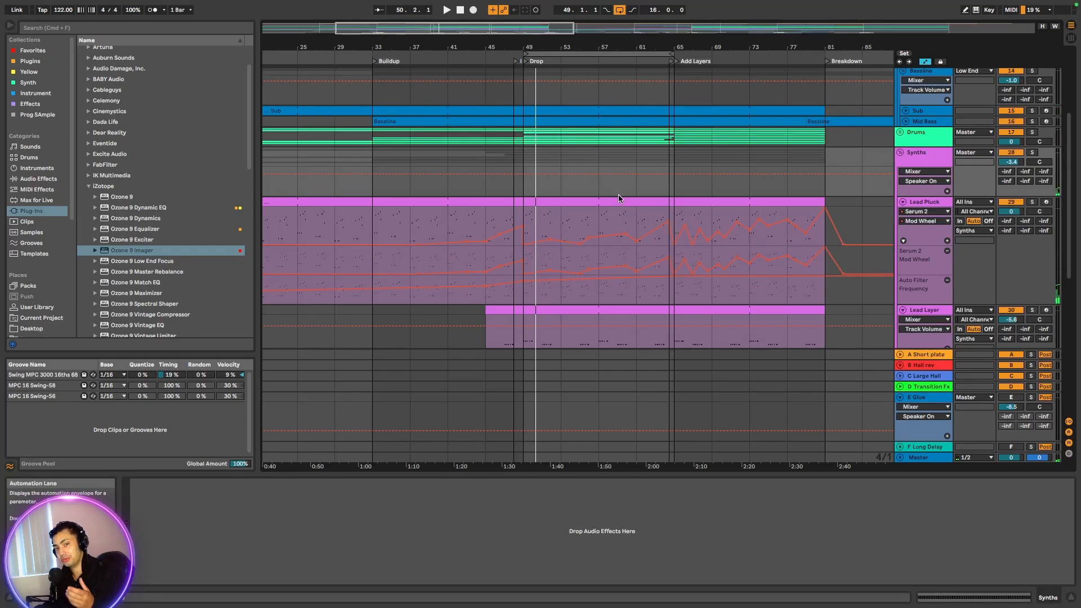
scroll(472, 281, "down", 5)
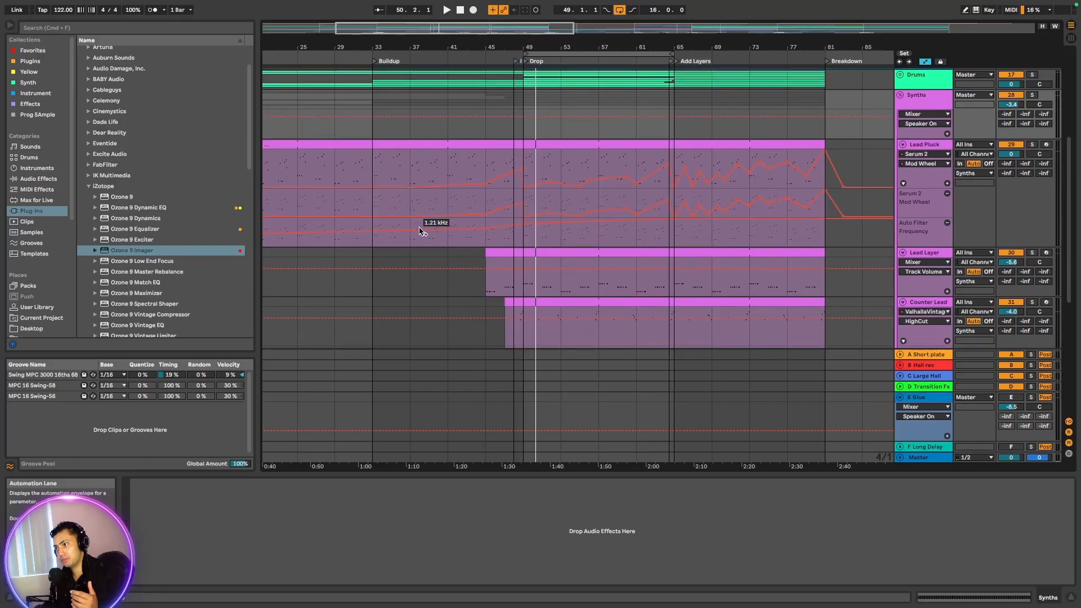
scroll(473, 237, "down", 2)
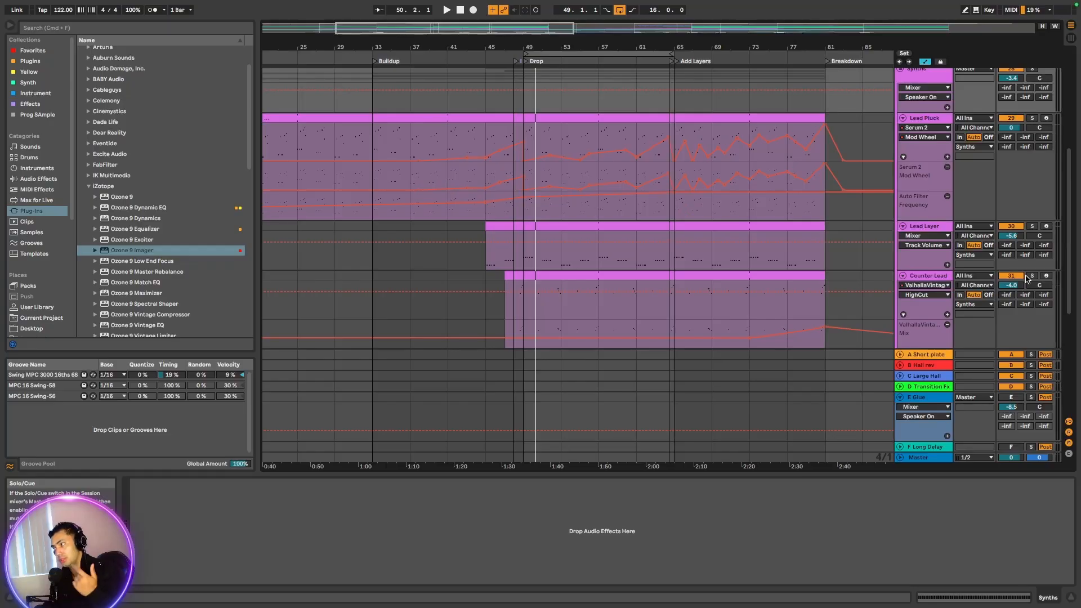
scroll(466, 236, "down", 2)
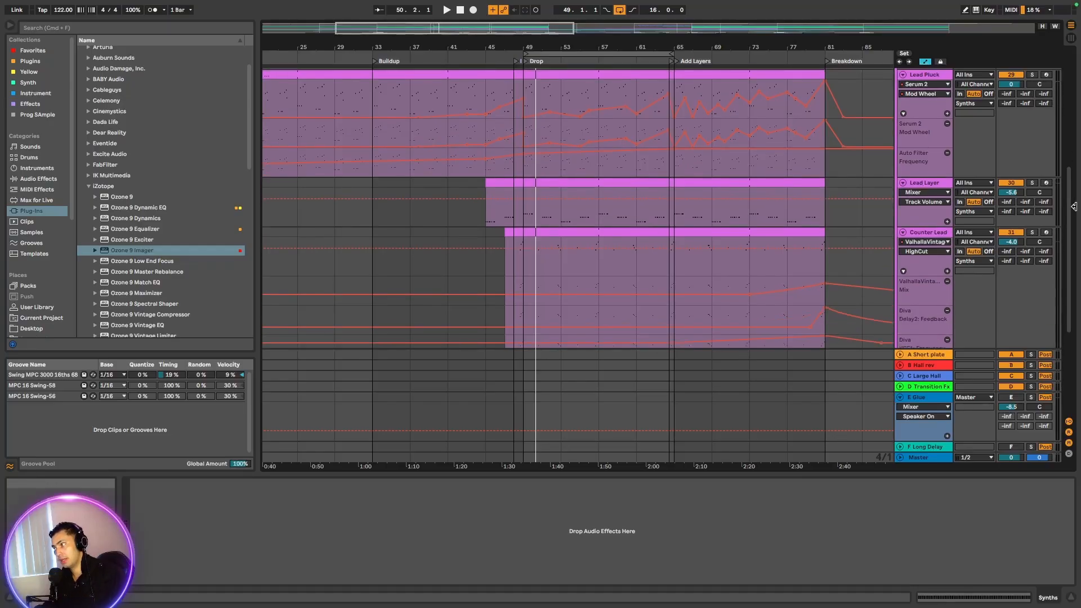
Play the soloed Lead Layer track from the start of the Drop, and examine the Counter Lead and Mid Pluck tracks
left_click(535, 61)
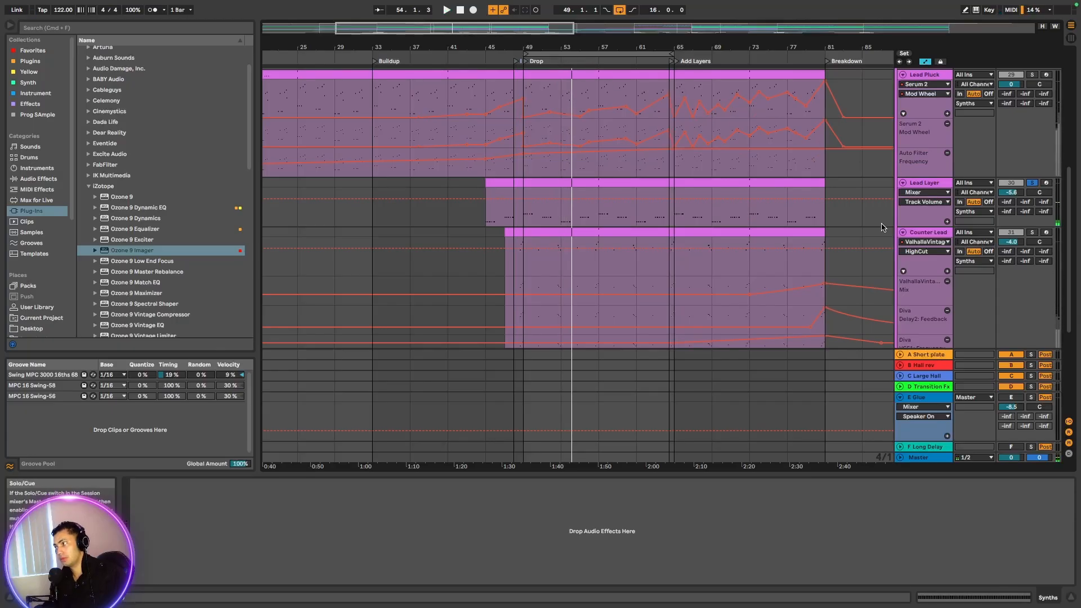
scroll(882, 225, "down", 5)
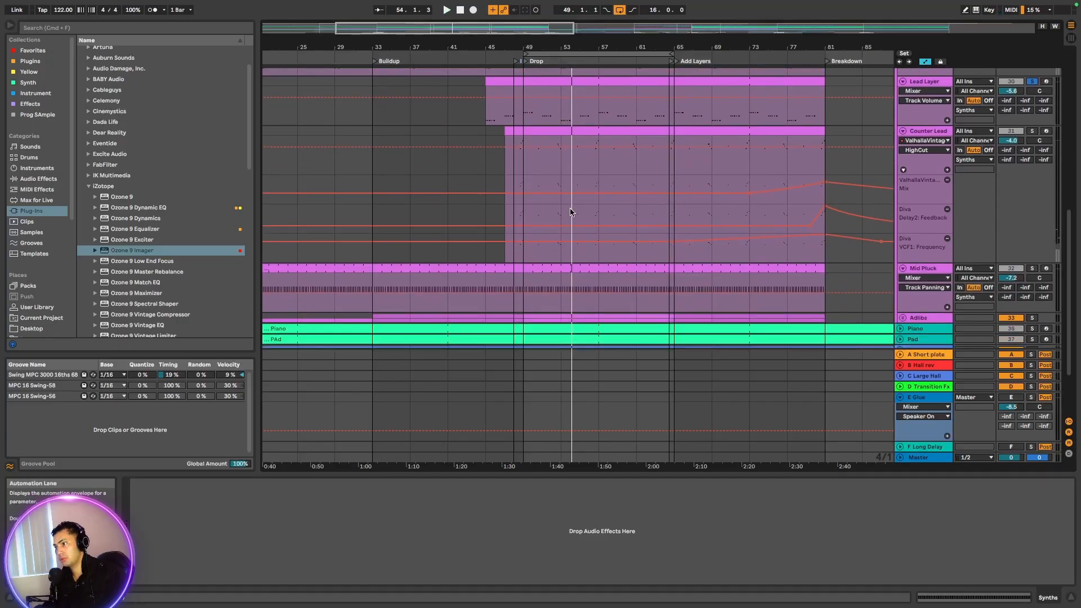
scroll(471, 218, "down", 1)
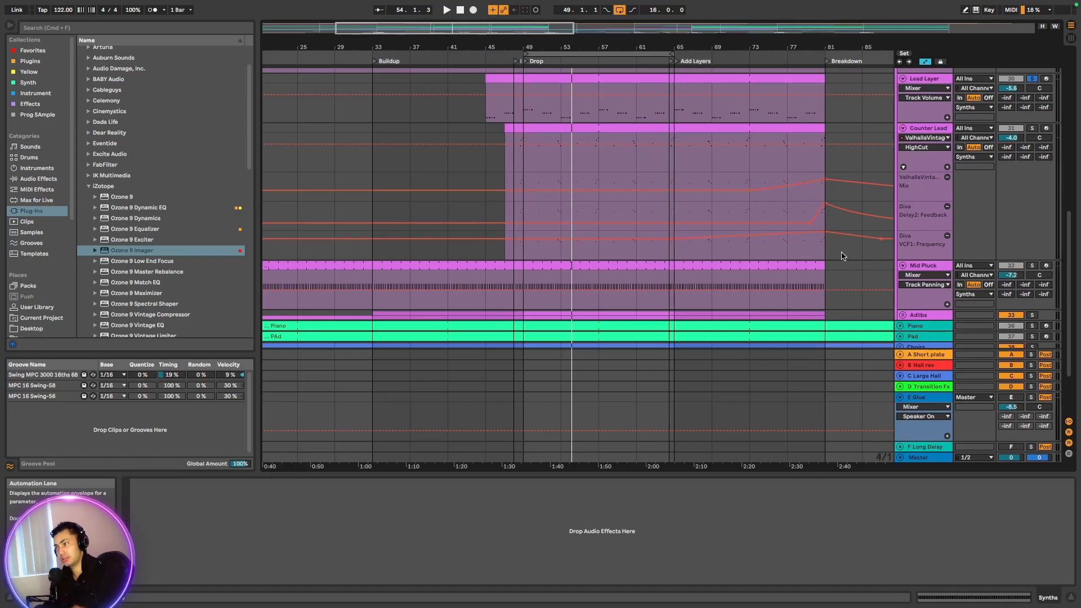
scroll(842, 256, "down", 3)
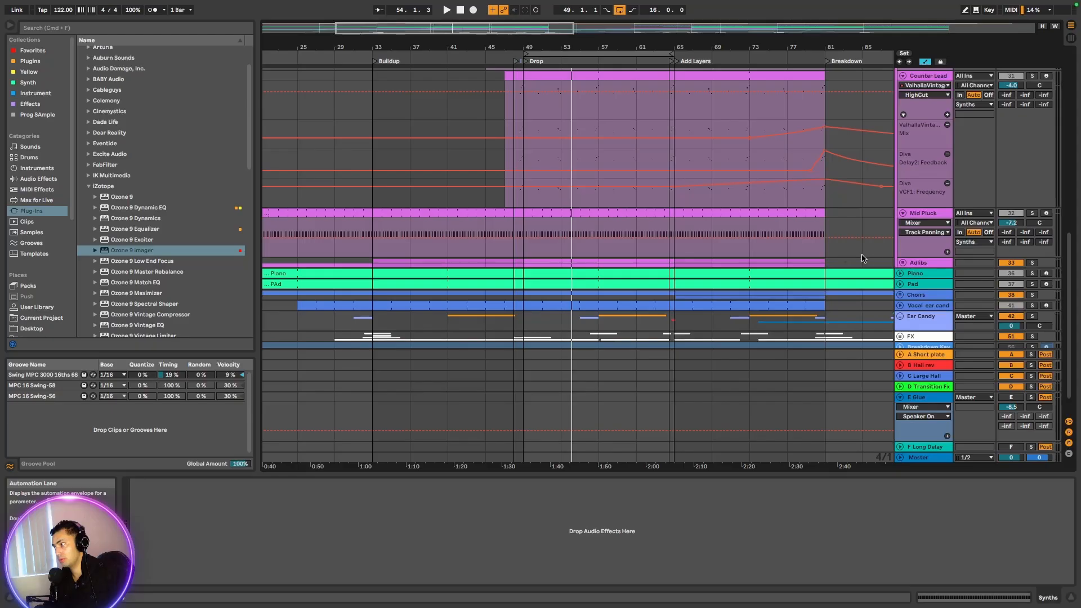
scroll(867, 227, "up", 5)
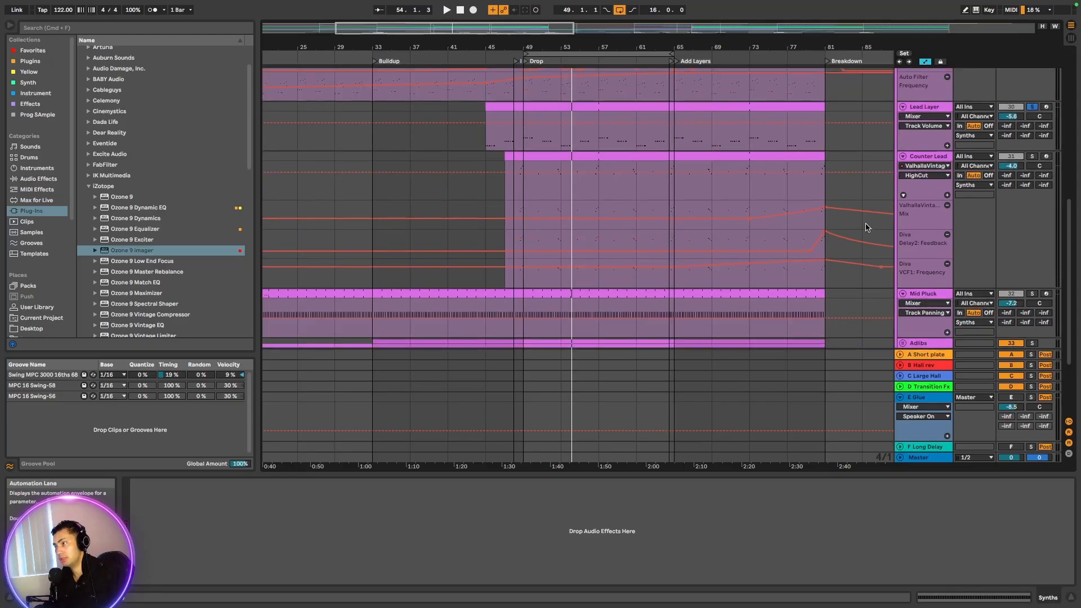
scroll(855, 178, "up", 10)
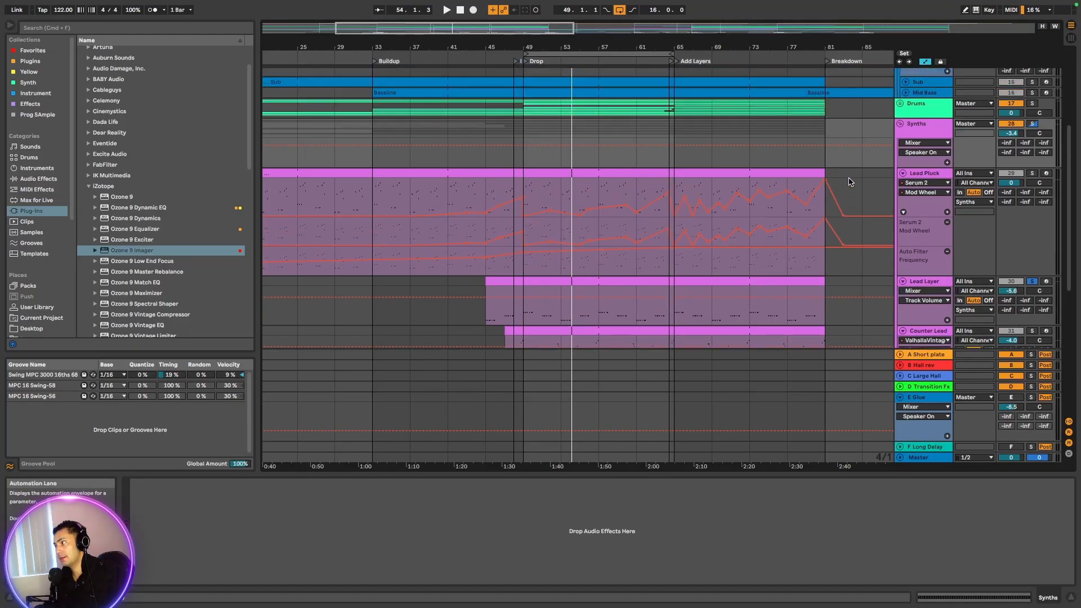
Play the soloed Lead Layer from just before the Drop, add the Lead Pluck to the solo, and return to the full mix
left_click(502, 58)
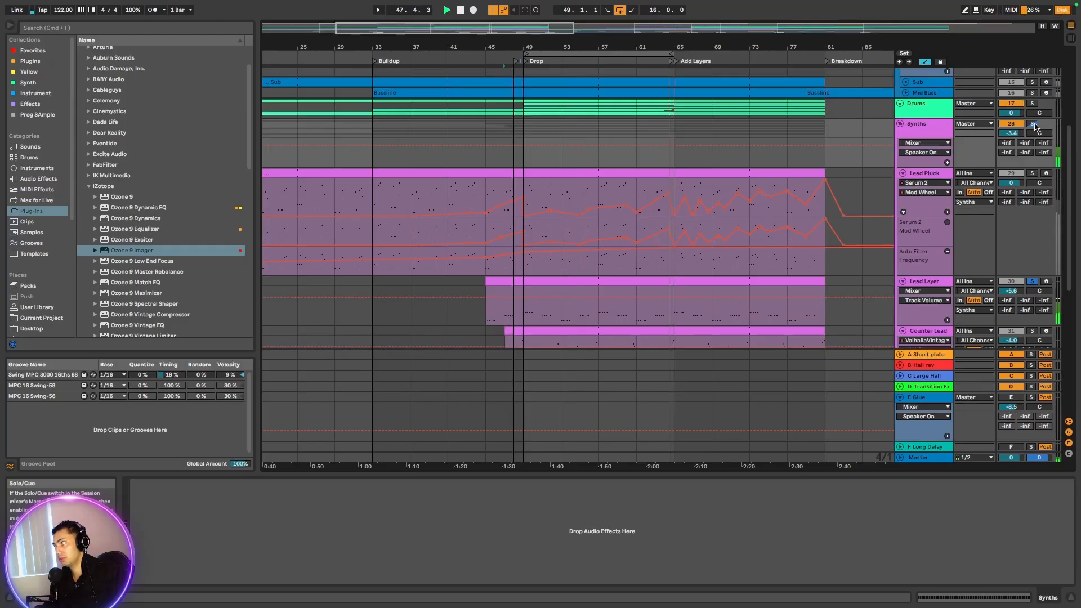
left_click(1032, 172)
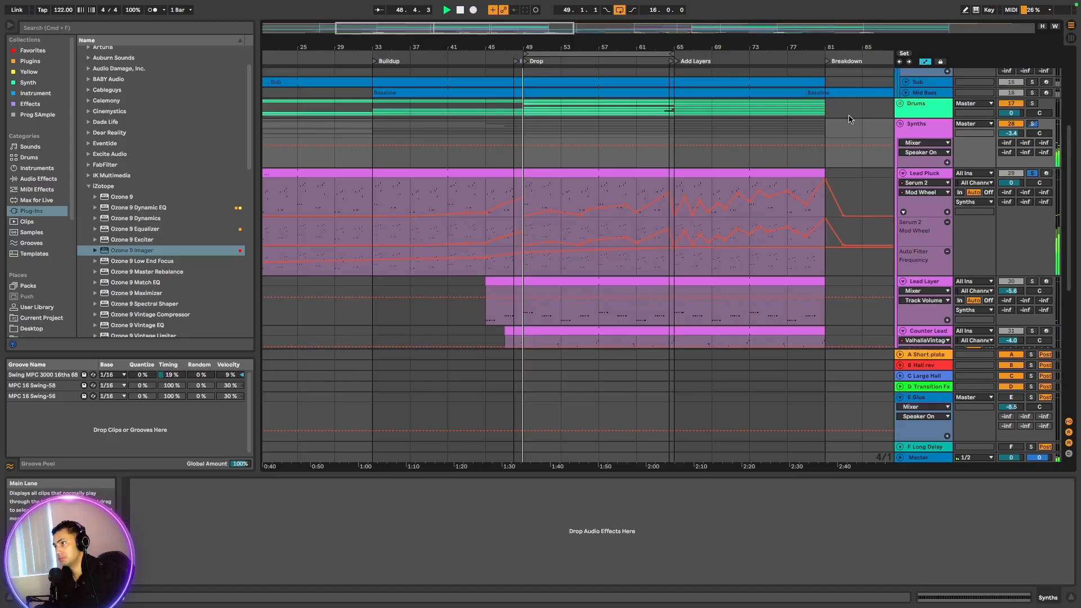
left_click(1032, 172)
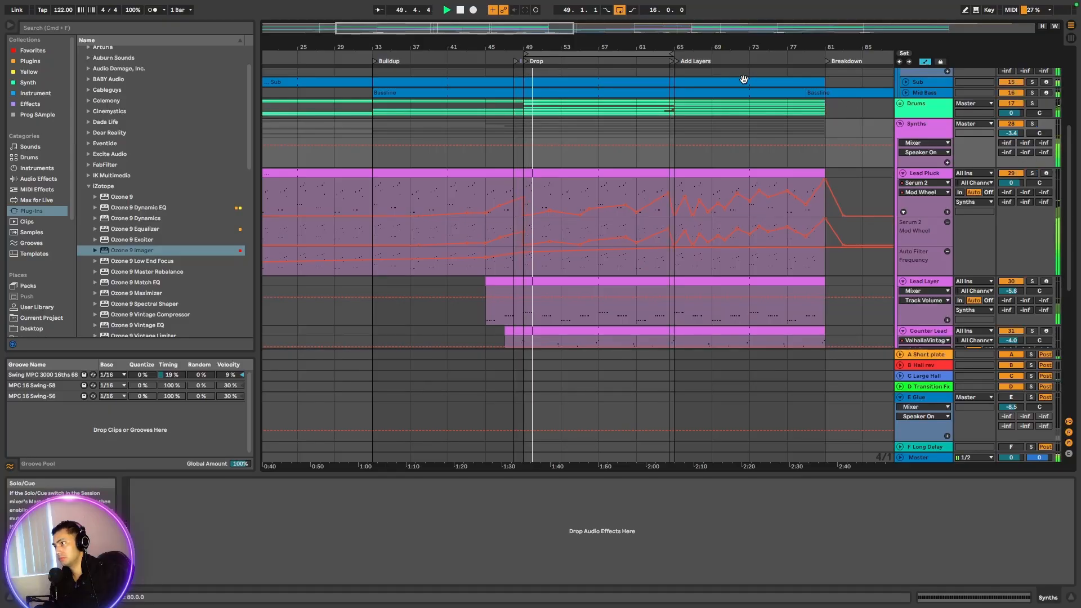
Extend the loop end to bar 97 so the loop spans 48 bars from the start of the Drop
left_click_drag(524, 25, 565, 22)
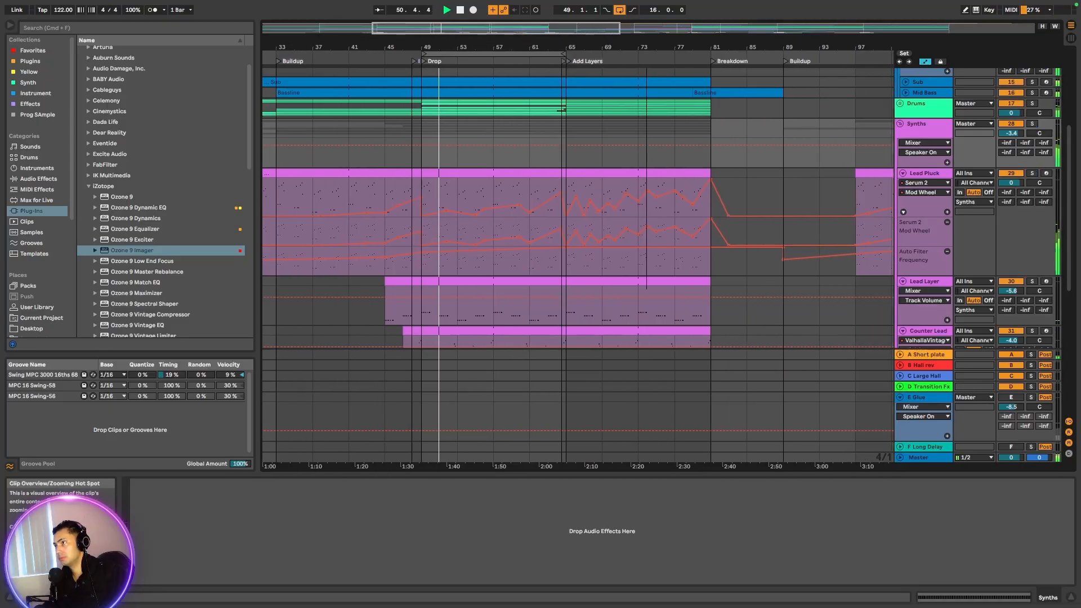
left_click_drag(646, 54, 602, 43)
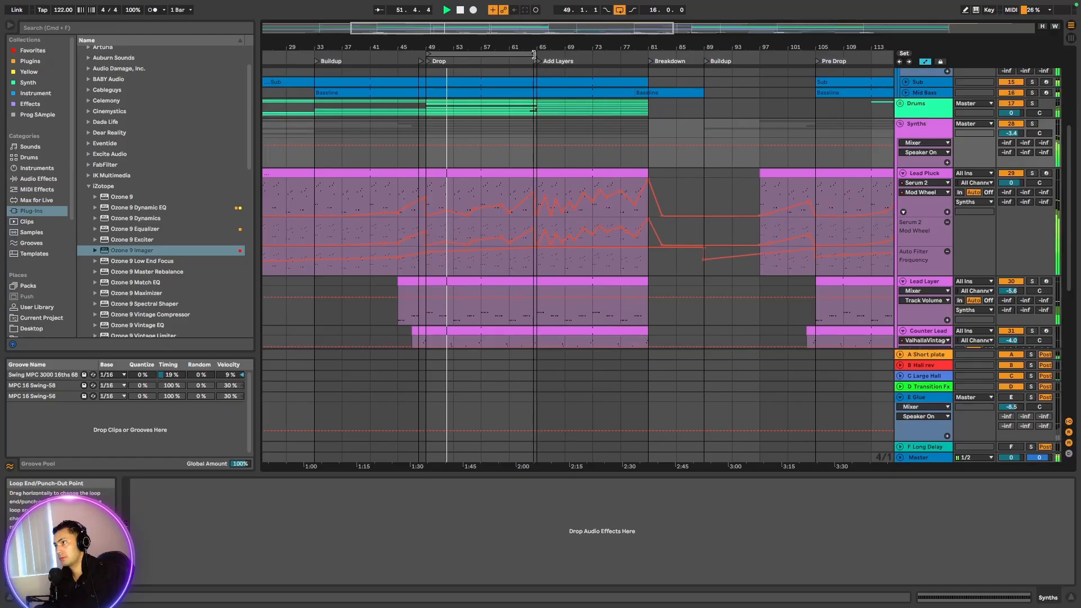
left_click_drag(533, 54, 758, 54)
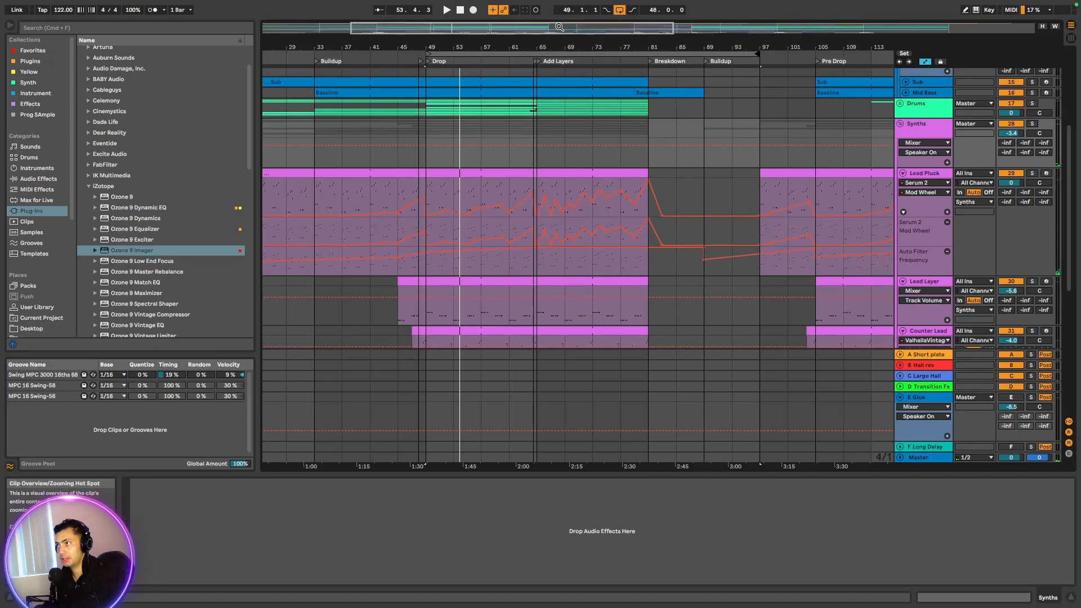
Unfold the Drums group down to its hats tracks around the Add Layers section and select the Ride track
left_click_drag(550, 47, 595, 101)
left_click_drag(518, 26, 518, 30)
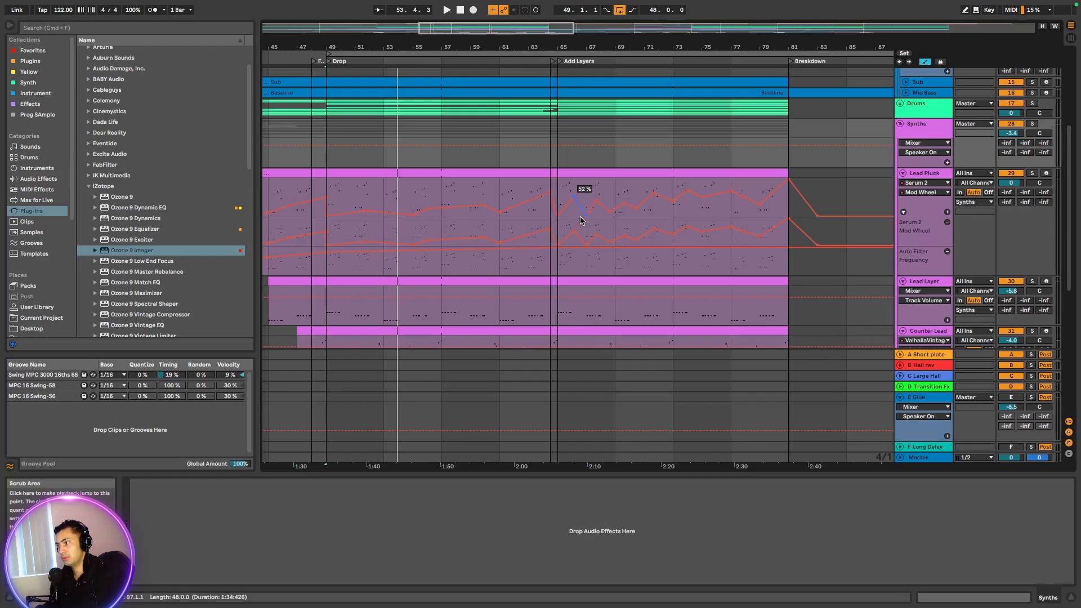
left_click(900, 104)
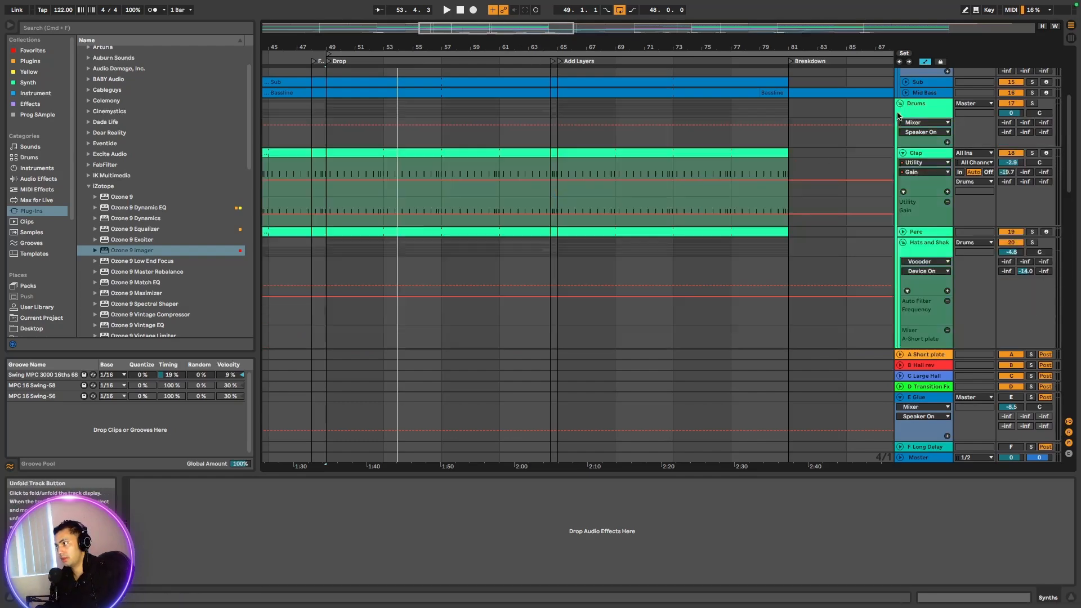
scroll(834, 169, "down", 5)
scroll(837, 192, "down", 1)
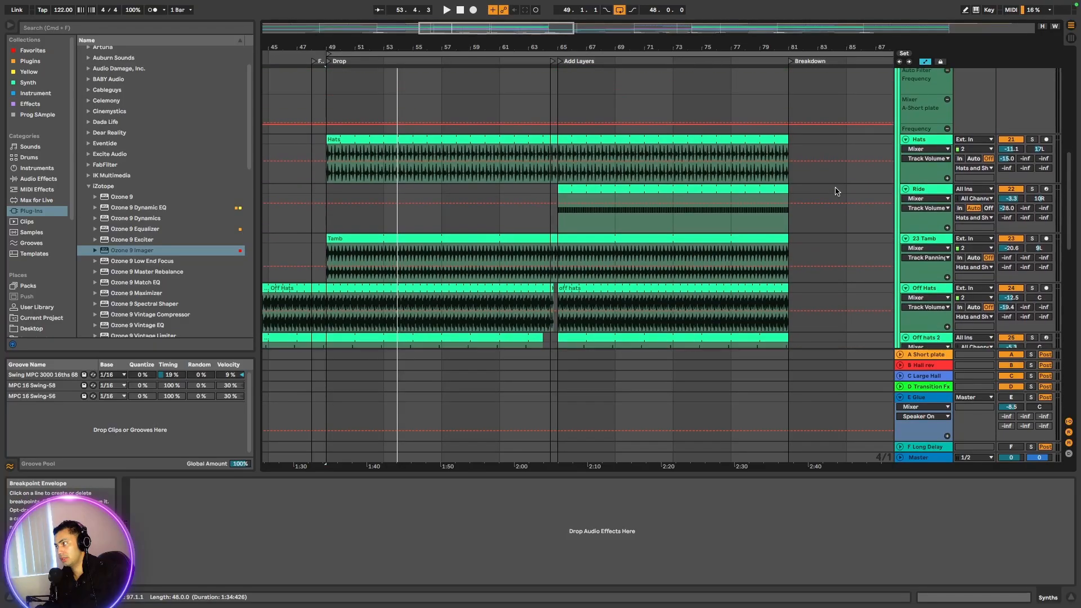
left_click(929, 189)
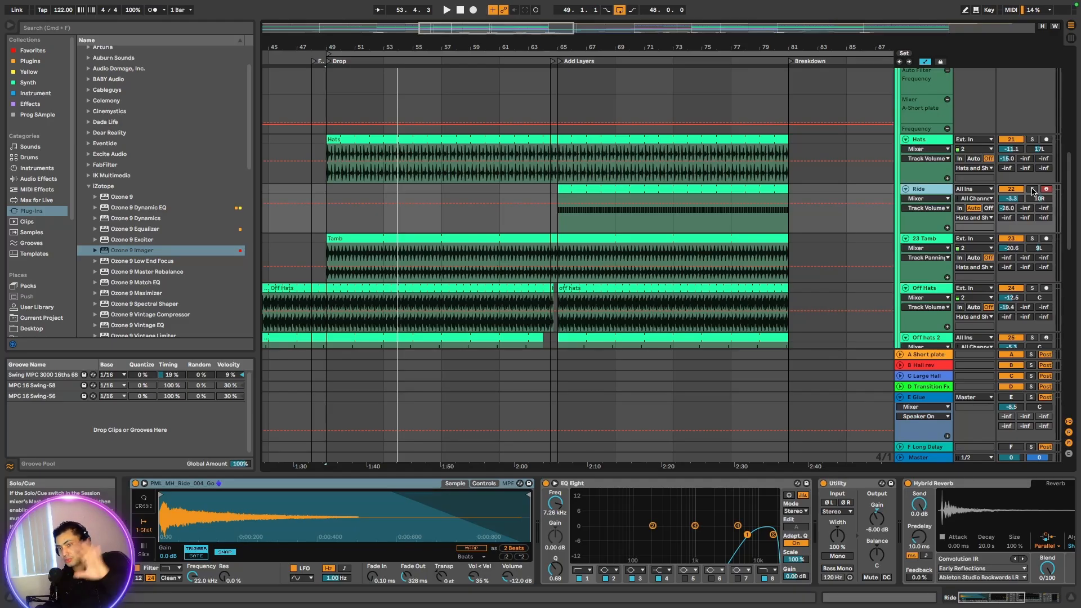
Unfold the Choirs group below the Synths to show the Choir and High Strings clips in the Add Layers section
scroll(845, 224, "down", 2)
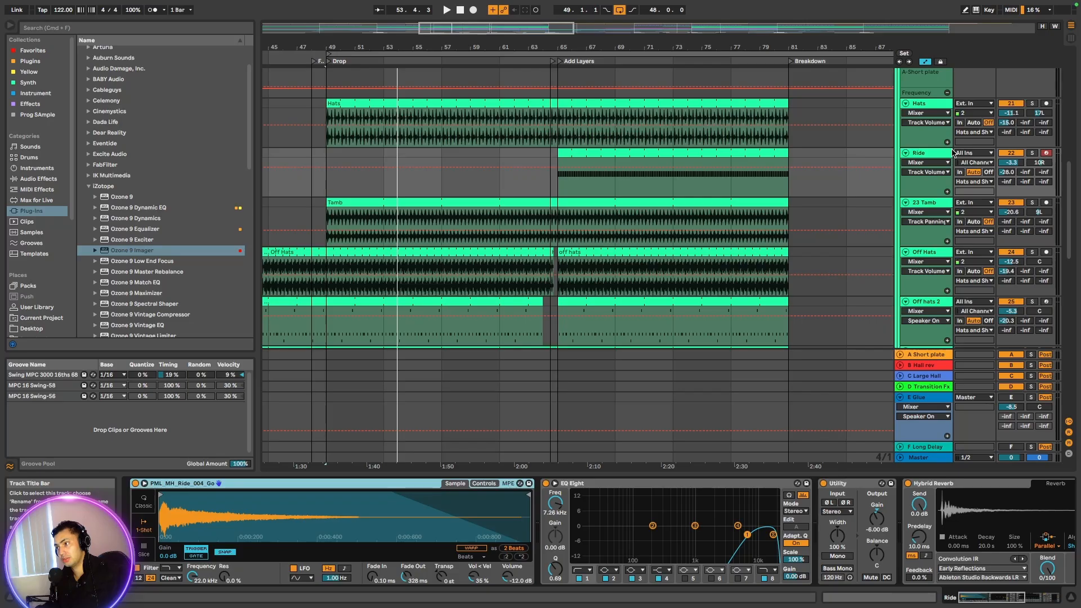
scroll(837, 277, "down", 3)
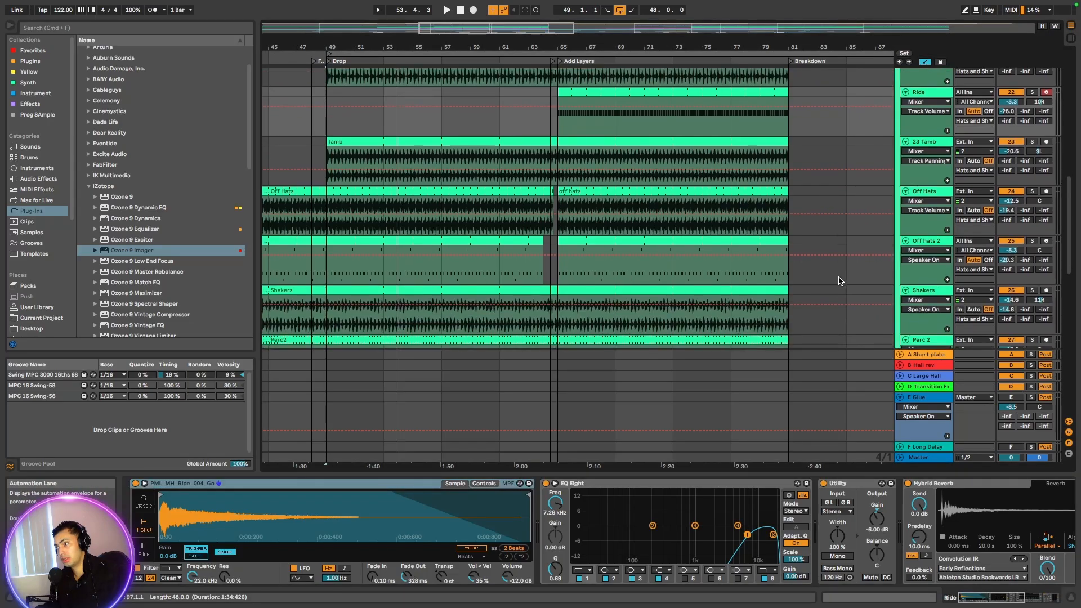
scroll(838, 280, "down", 15)
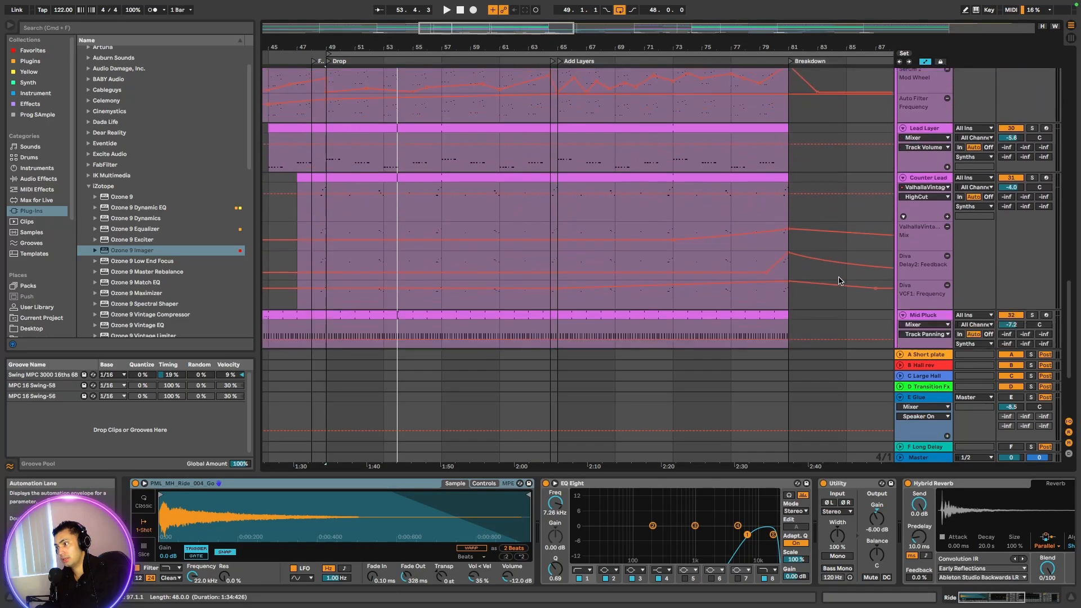
scroll(839, 281, "down", 6)
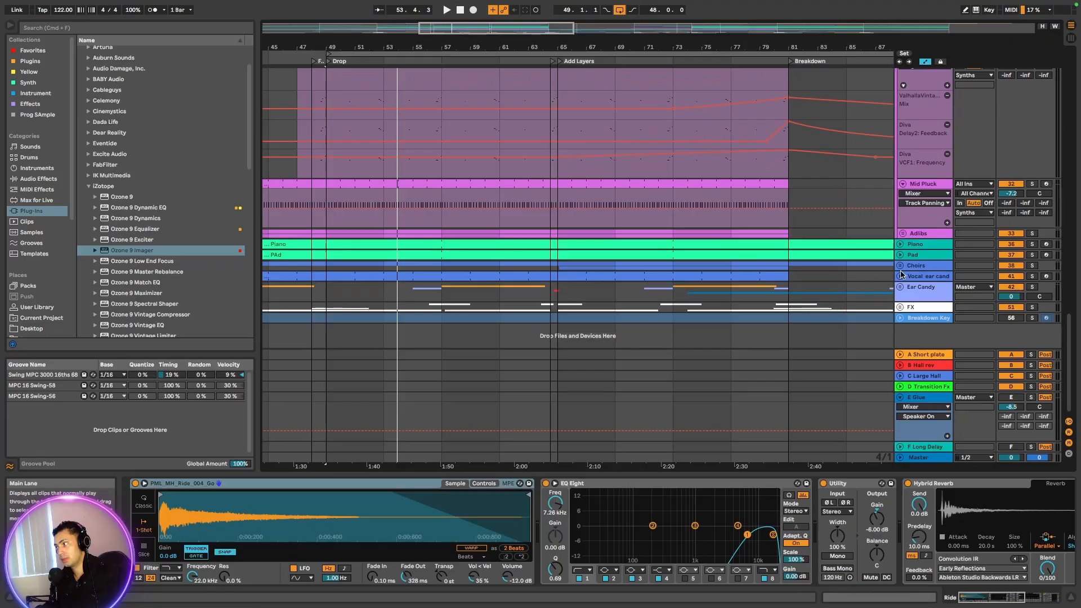
left_click(900, 266)
scroll(923, 281, "down", 5)
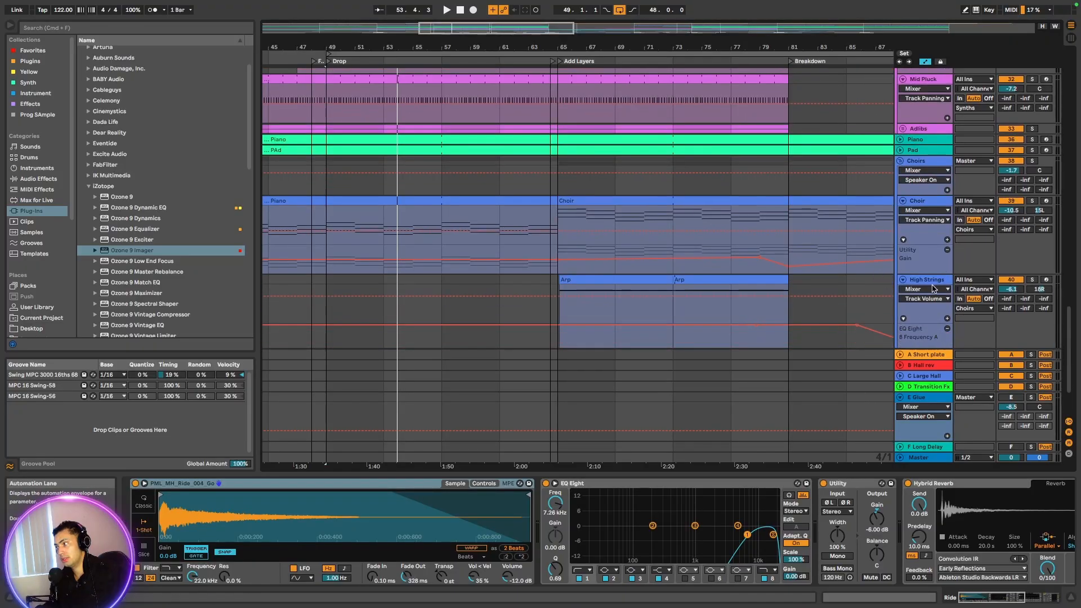
Solo the High Strings track, play its first Arp clip from bar 65, and select the Choir track
left_click(937, 280)
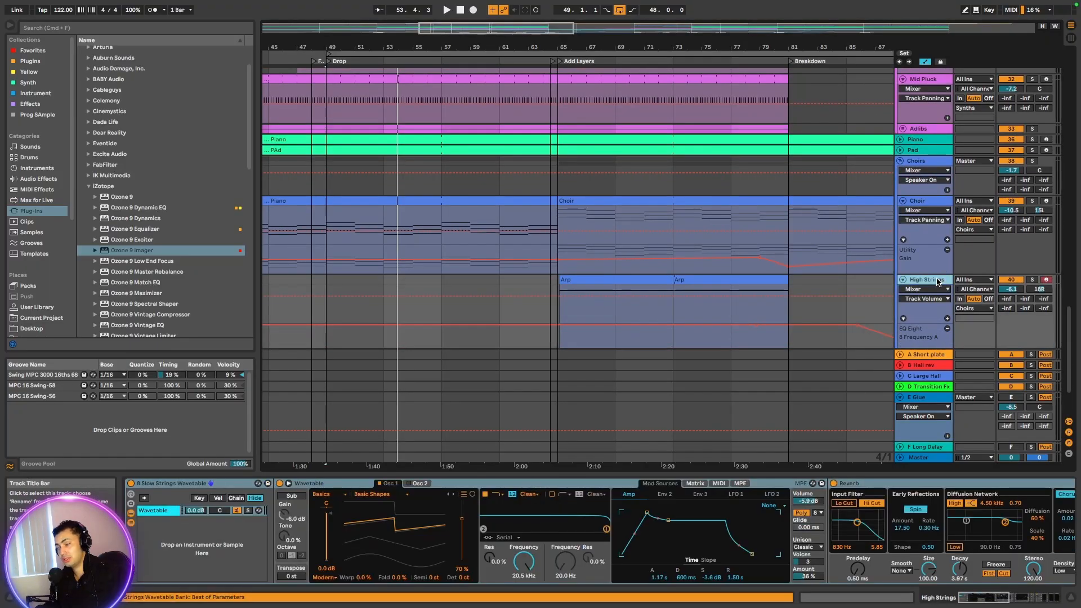
left_click(1032, 279)
left_click(583, 280)
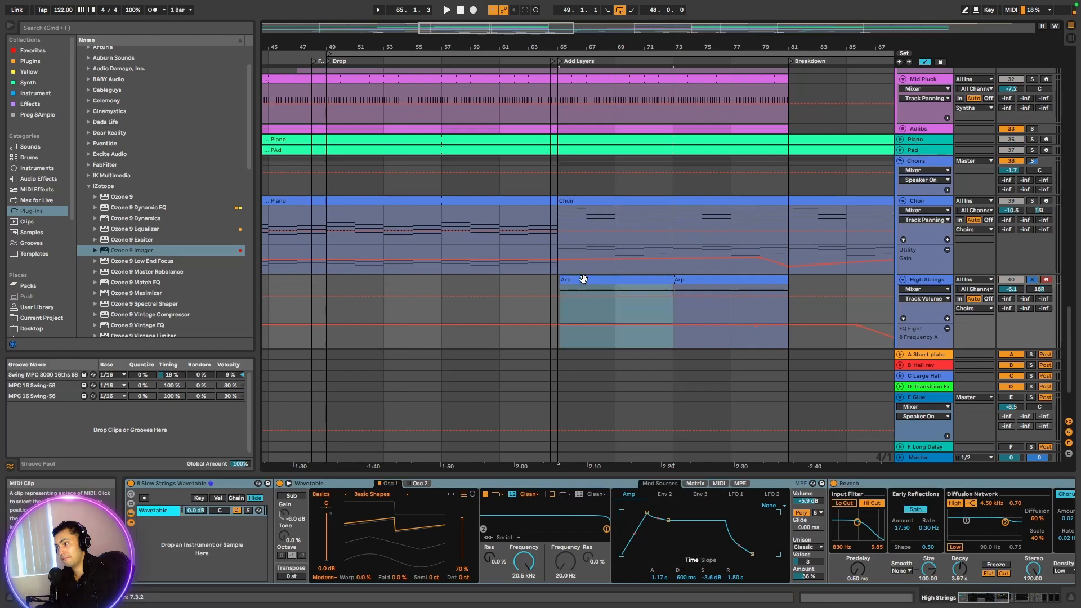
key("space")
left_click(923, 201)
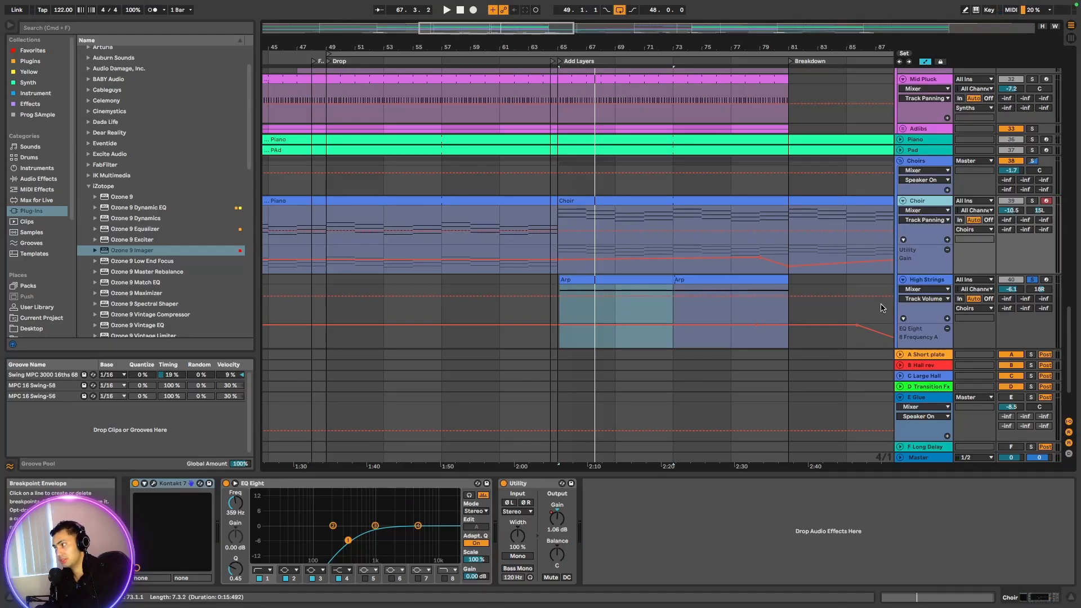
scroll(865, 311, "down", 3)
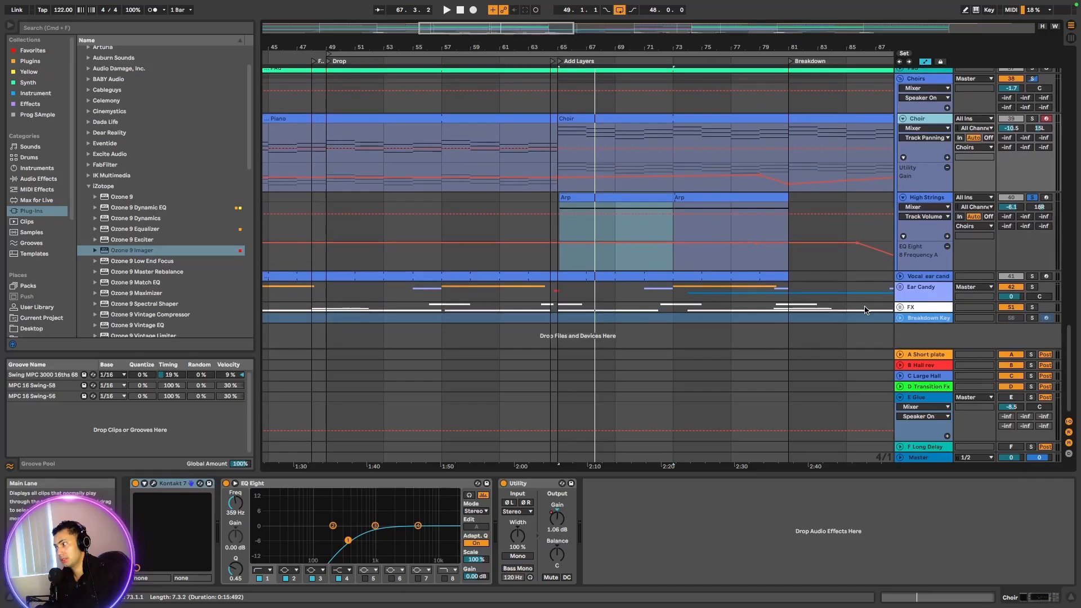
Solo the Lead Pluck track and audition it through the Add Layers section, skipping ahead to about bar 78
scroll(865, 311, "up", 6)
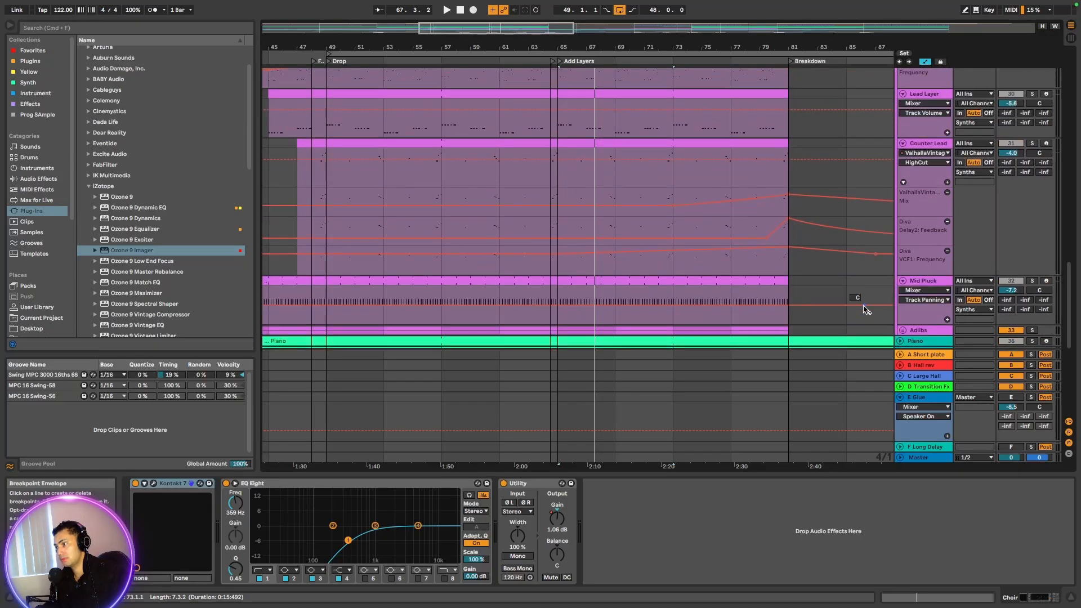
scroll(864, 310, "up", 6)
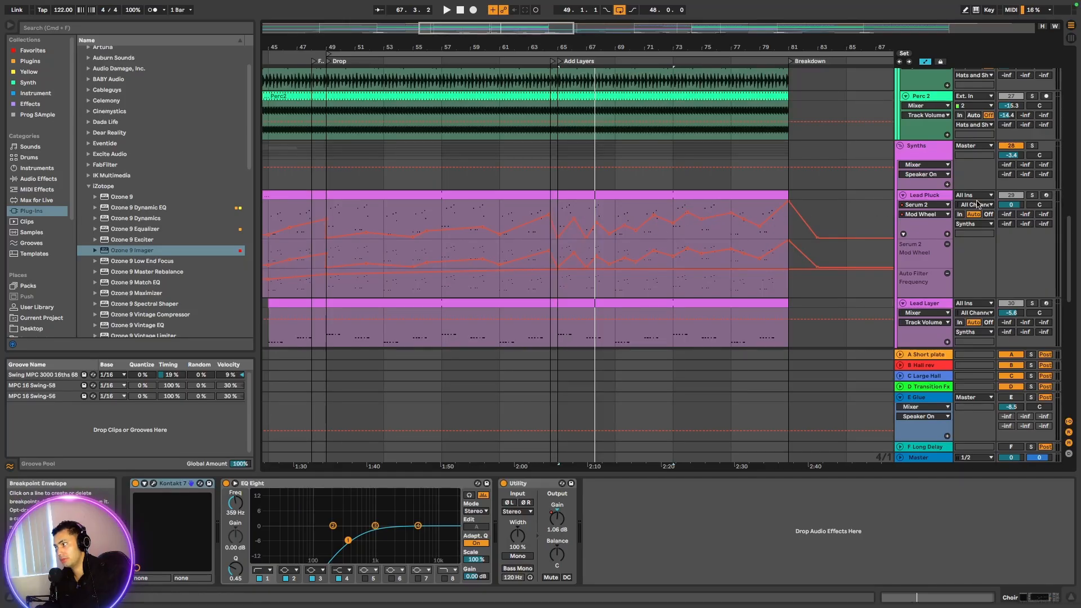
left_click(1032, 195)
key("space")
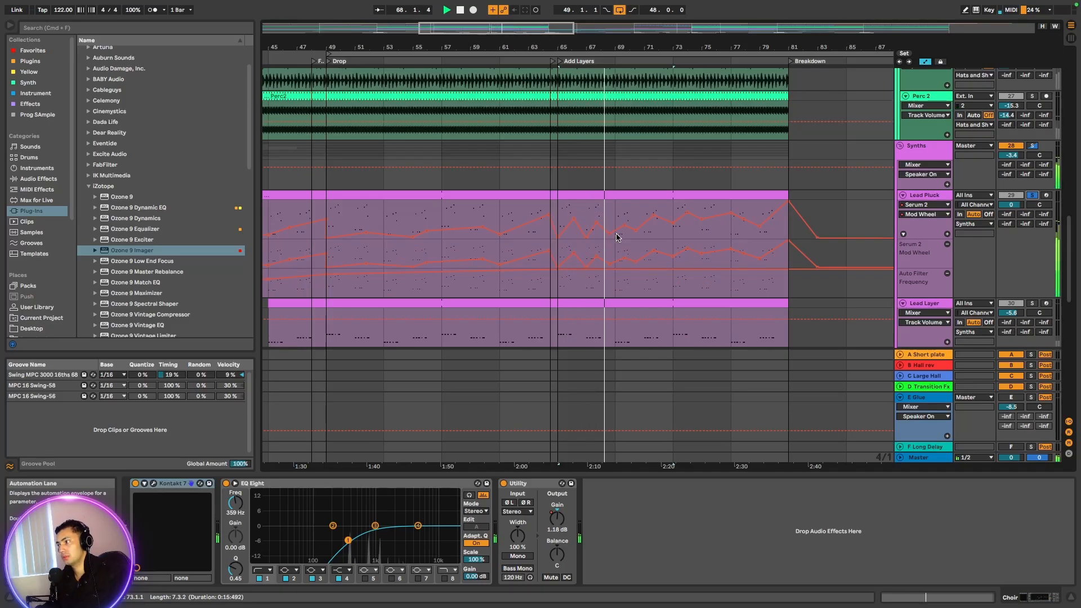
left_click(751, 60)
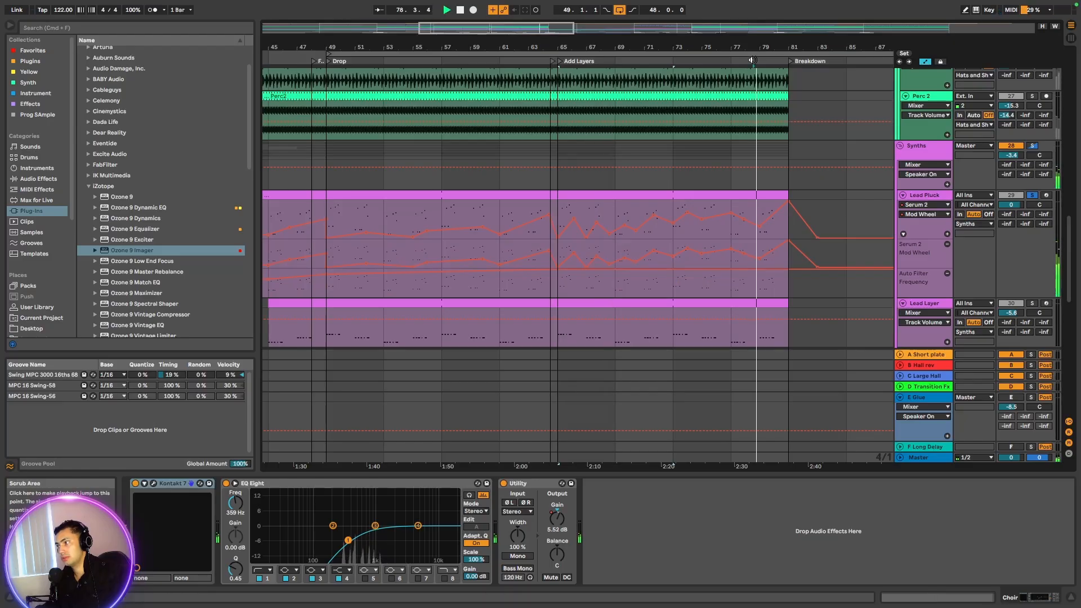
left_click(752, 60)
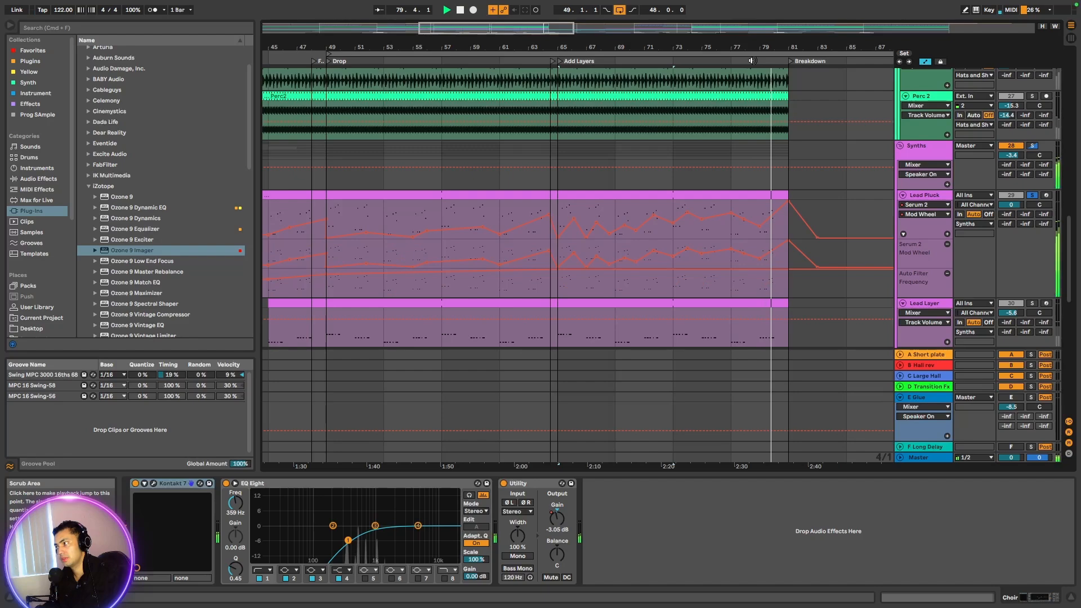
Play the full mix from just before Add Layers and examine the synth and hats tracks across the transition into the Breakdown
left_click(539, 59)
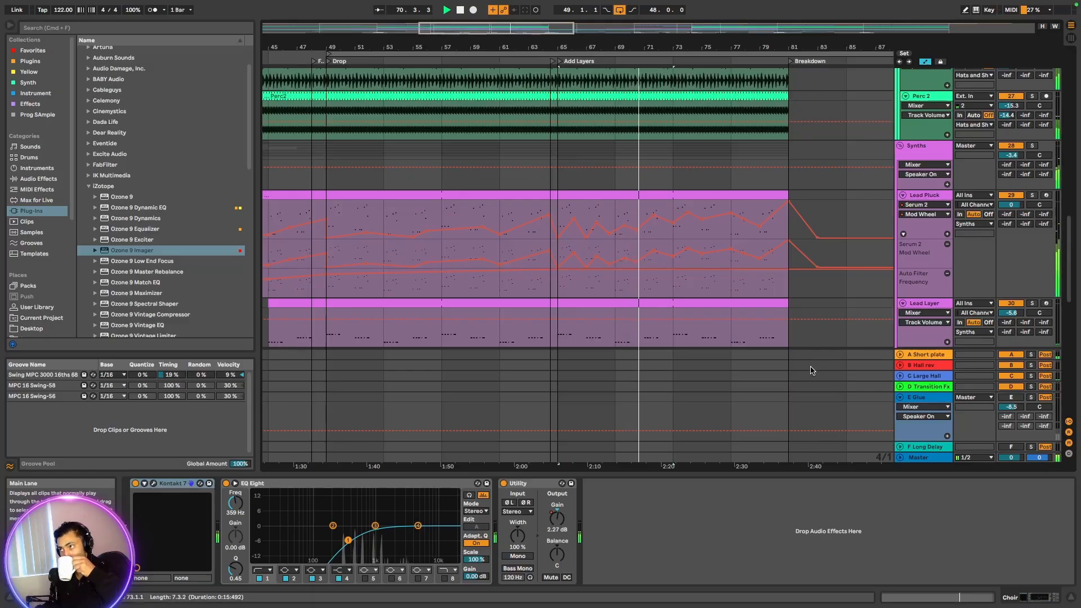
left_click_drag(520, 28, 582, 28)
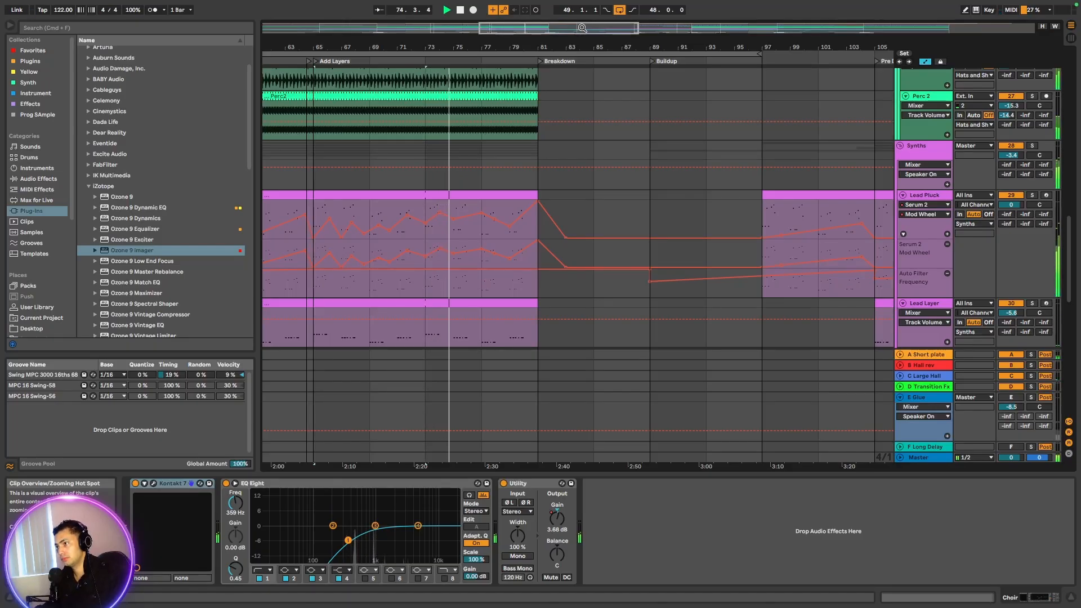
scroll(594, 203, "down", 5)
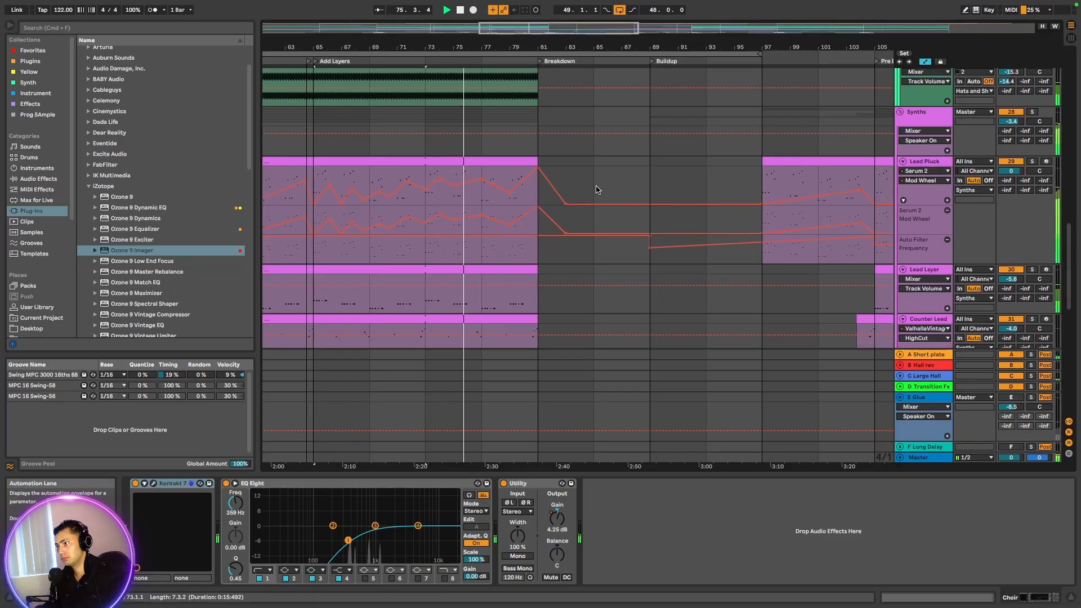
scroll(604, 237, "down", 5)
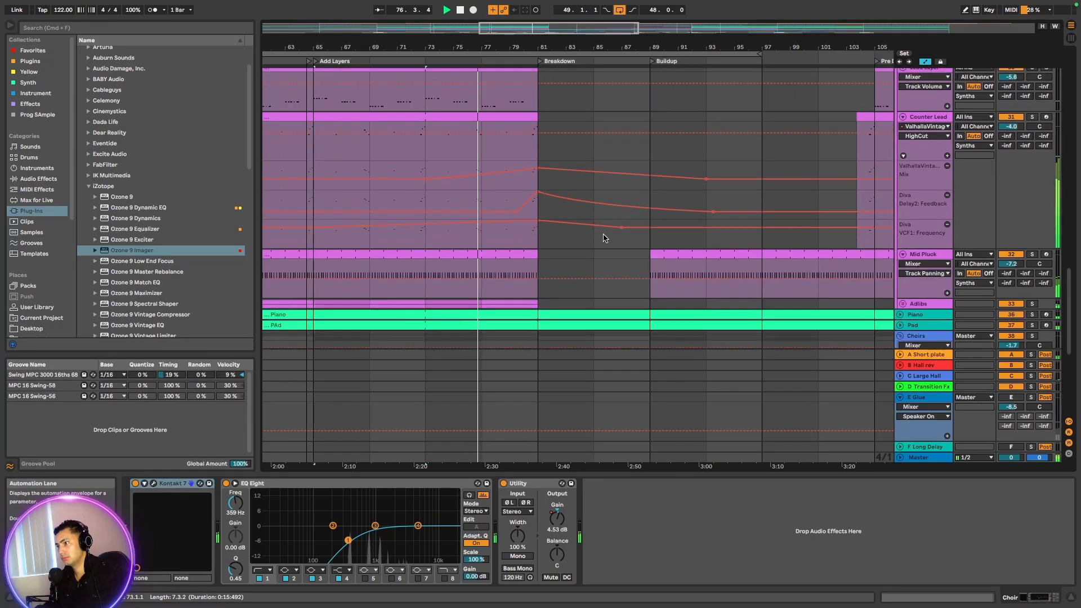
scroll(603, 237, "up", 12)
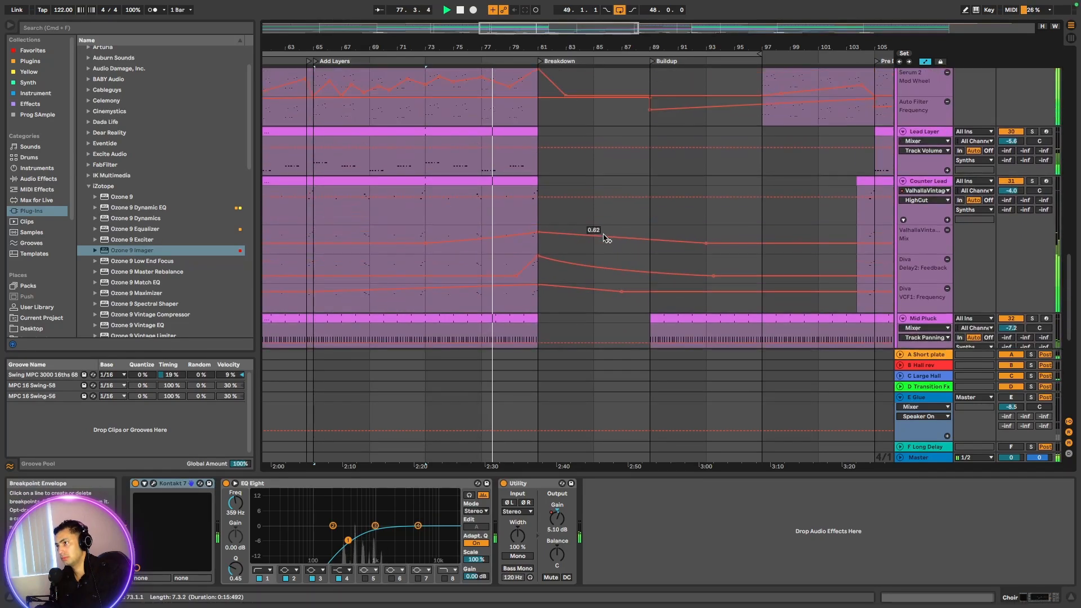
scroll(604, 240, "up", 8)
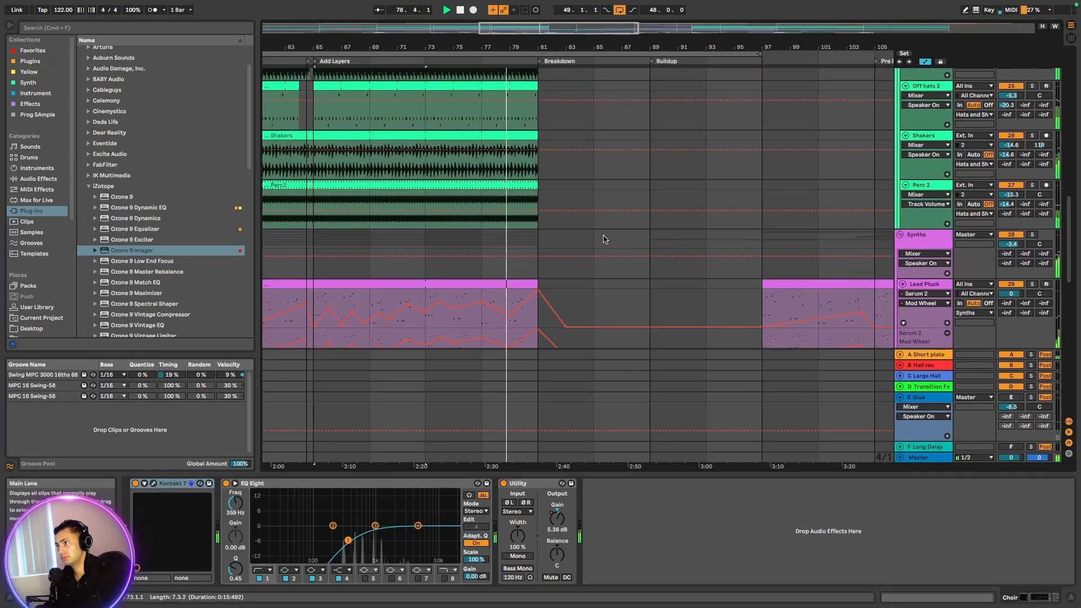
scroll(603, 238, "up", 9)
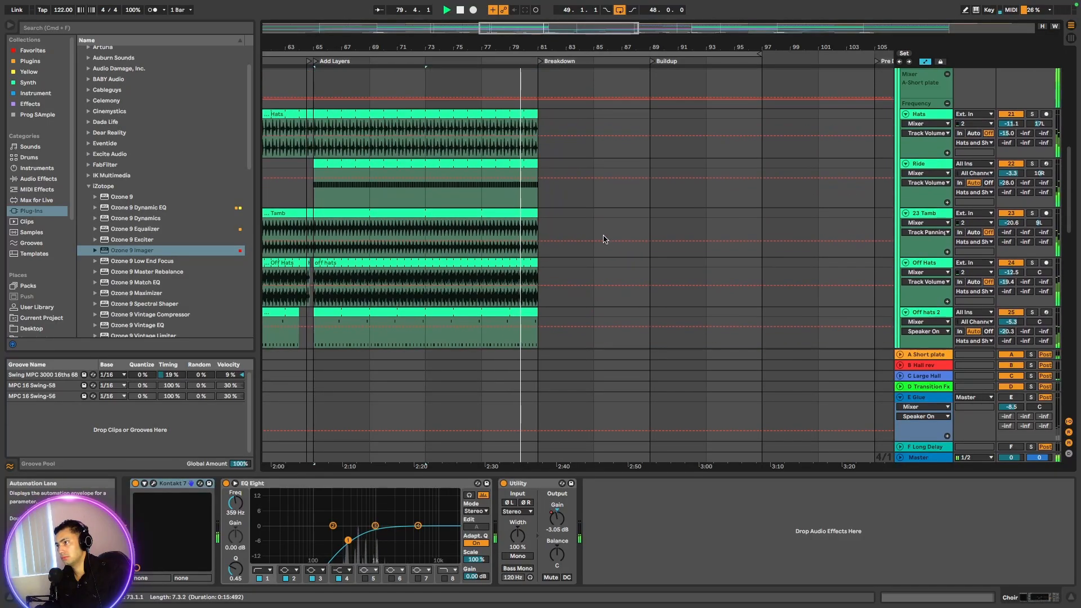
Unfold the Mid Bass track to show its Bassline clips and automation lanes across the Breakdown
scroll(585, 190, "up", 1)
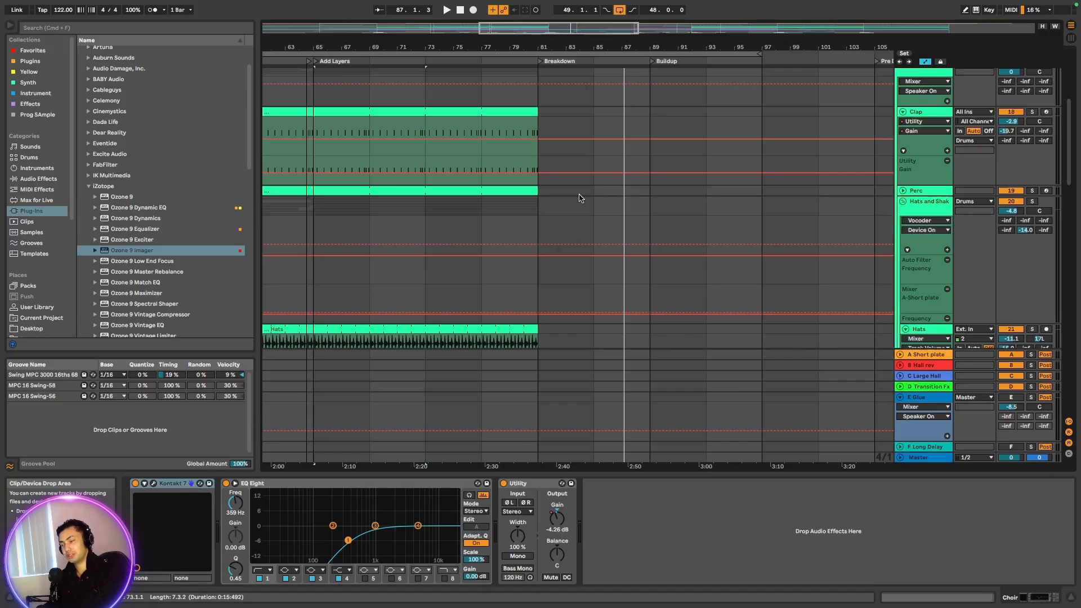
scroll(580, 197, "up", 4)
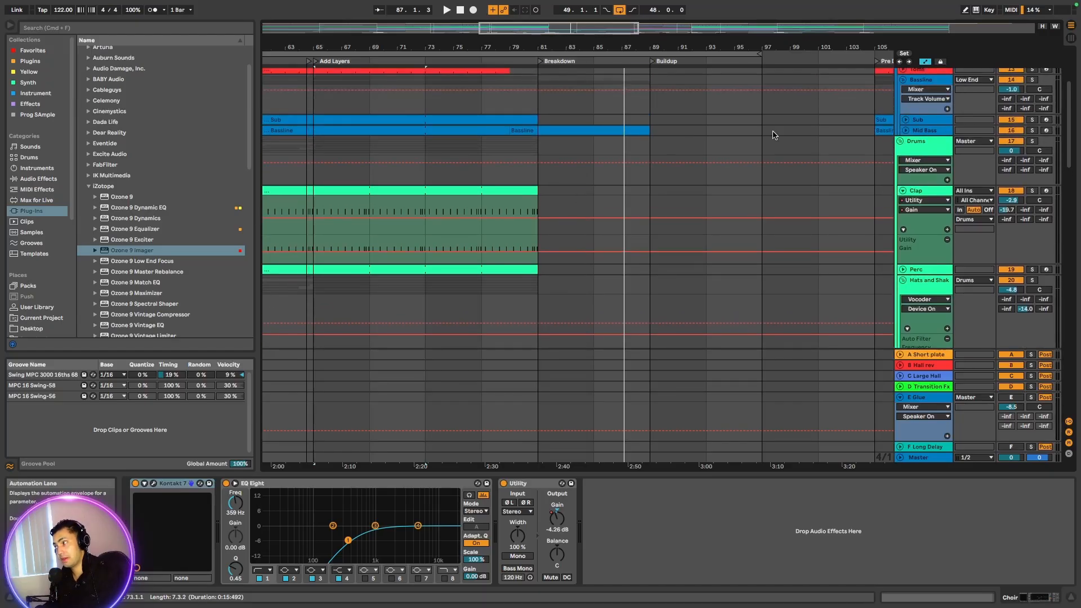
left_click(907, 131)
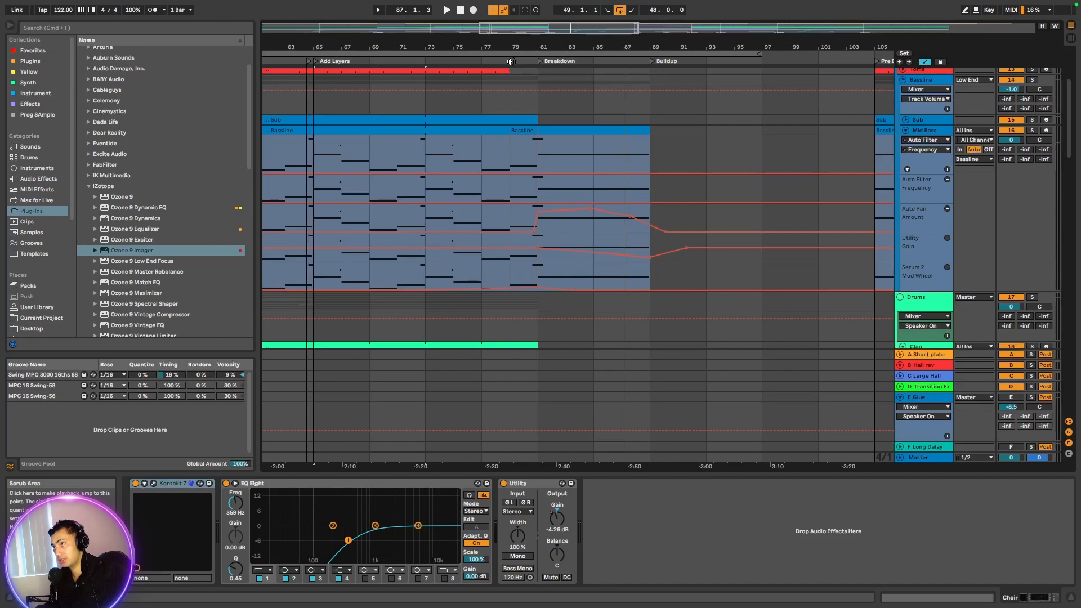
scroll(832, 125, "up", 3)
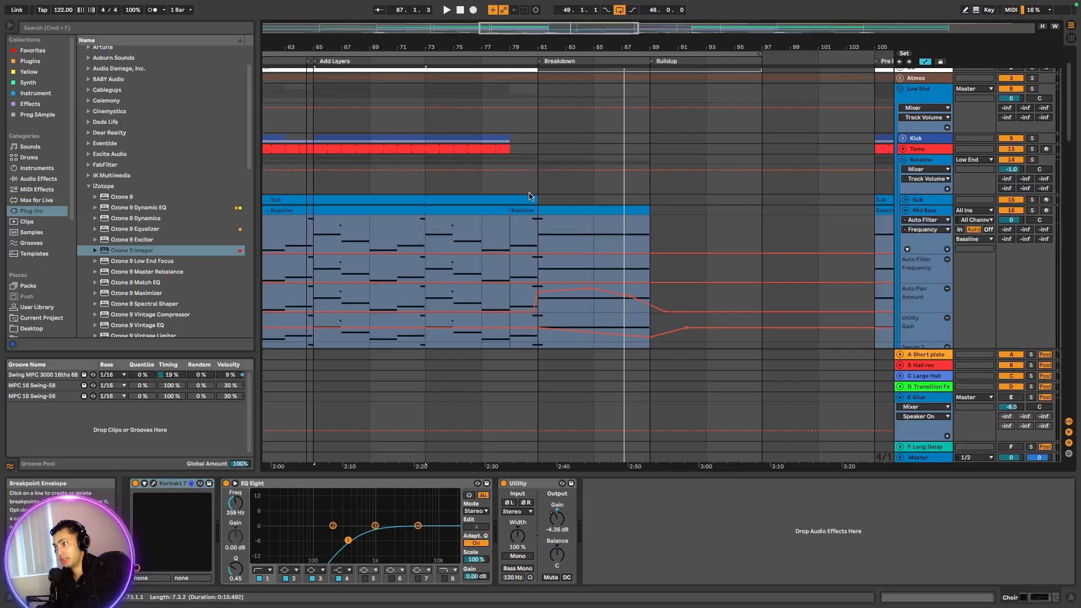
left_click_drag(535, 302, 553, 294)
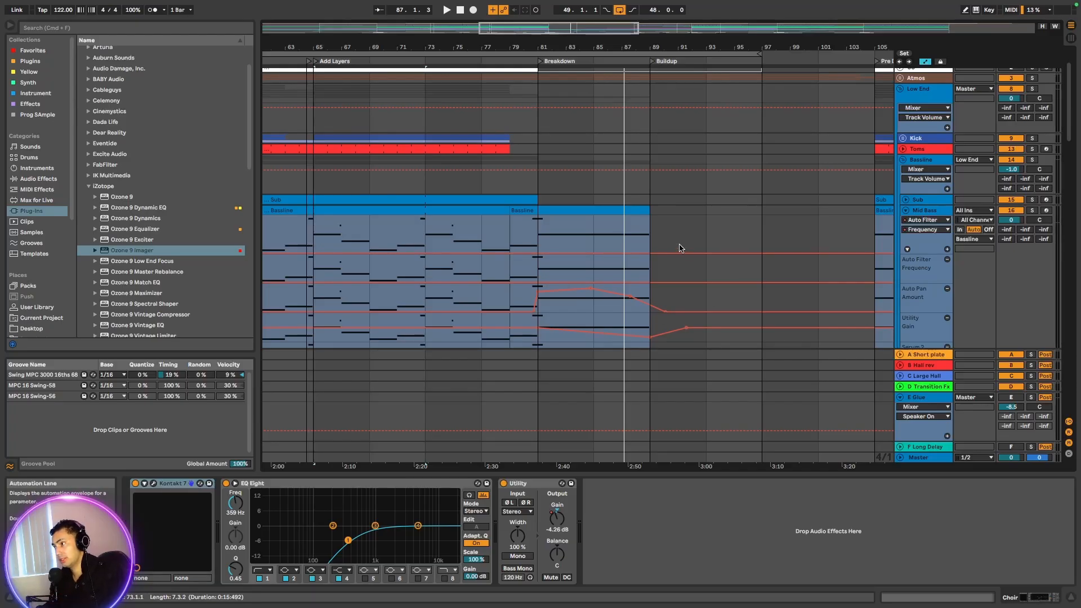
Solo the Low End group and play it from about bar 77 into the Breakdown
scroll(682, 248, "down", 1)
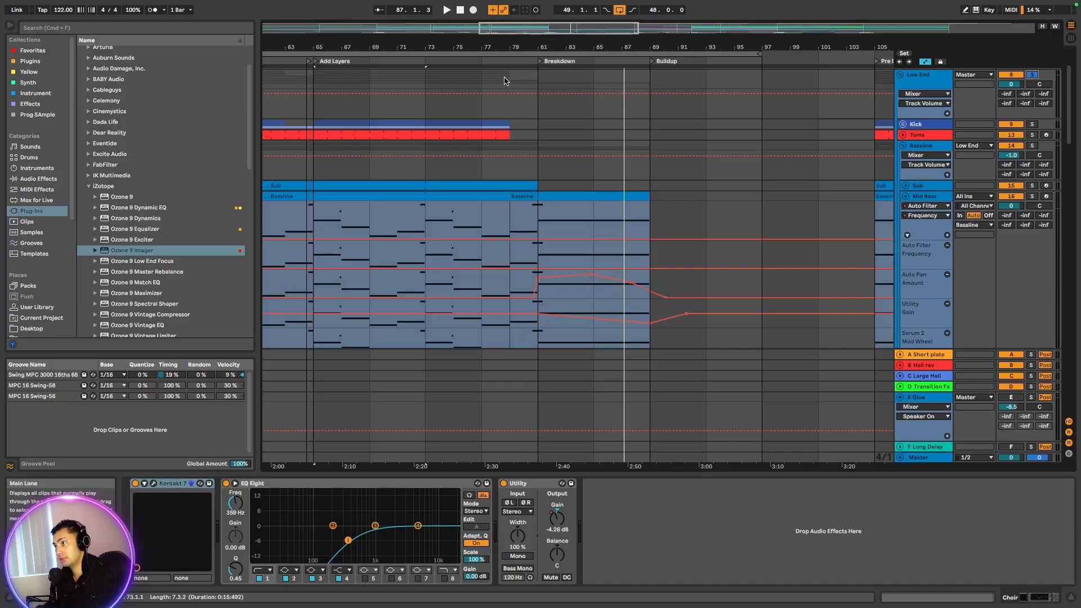
left_click(482, 60)
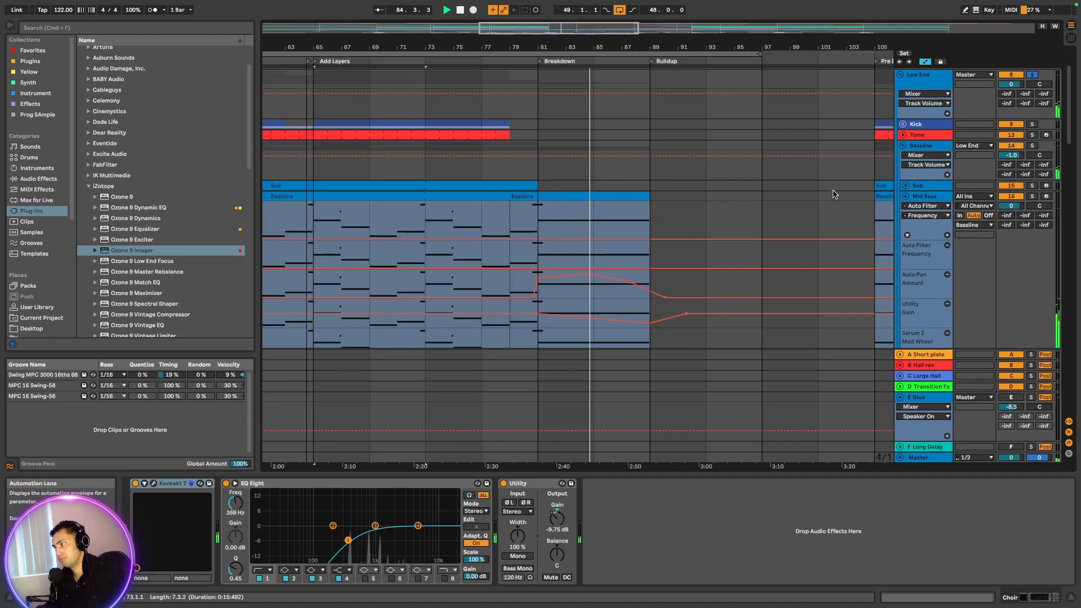
scroll(827, 209, "down", 3)
scroll(822, 212, "down", 2)
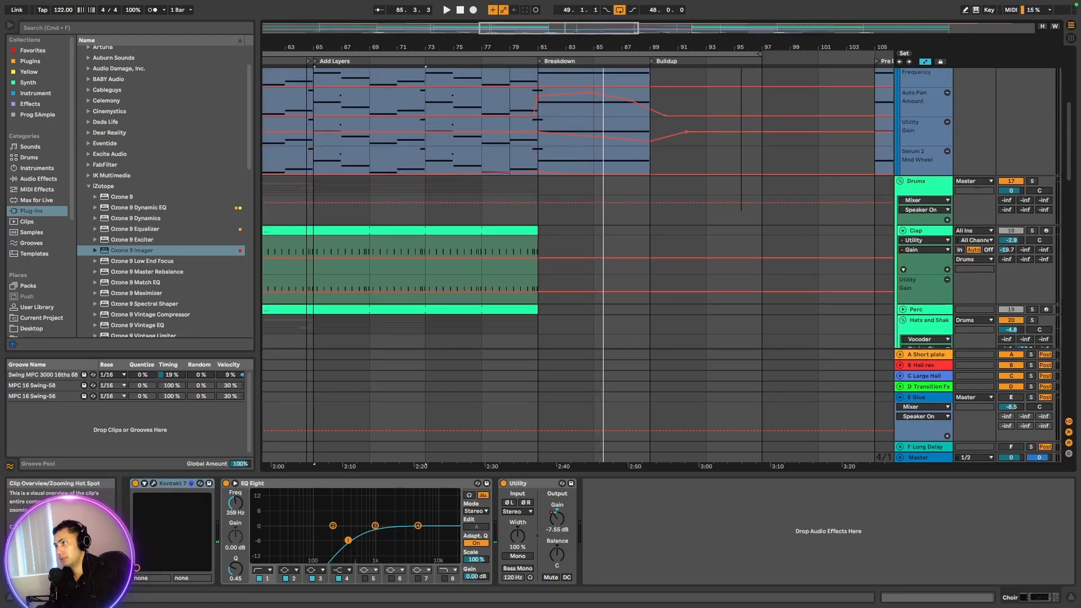
Extend the loop end to bar 101 so the loop spans 52 bars, and turn looping off
left_click_drag(603, 27, 637, 21)
scroll(550, 169, "up", 1)
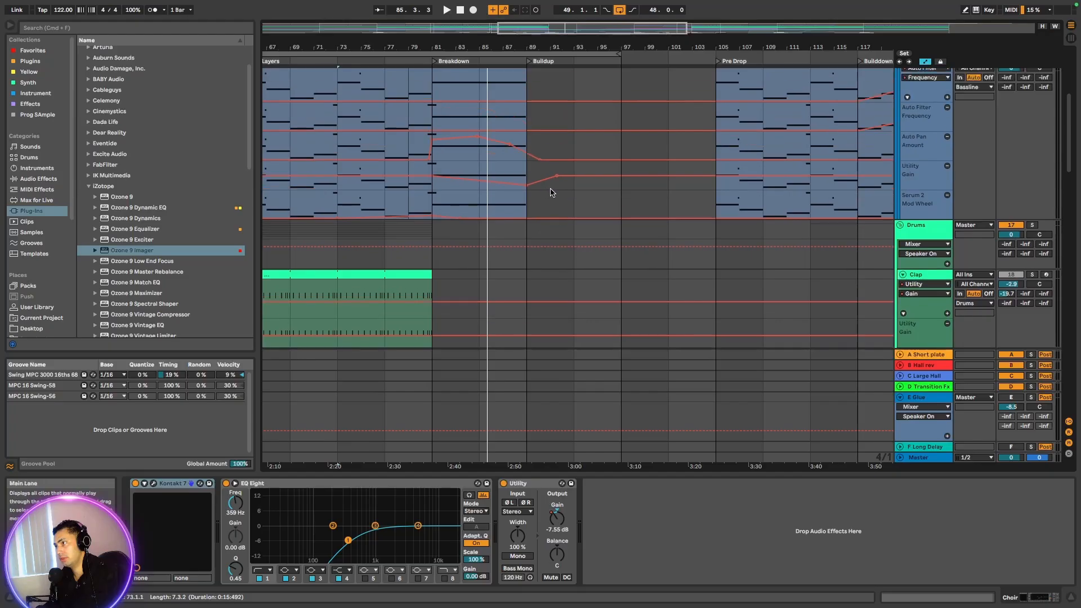
left_click(621, 54)
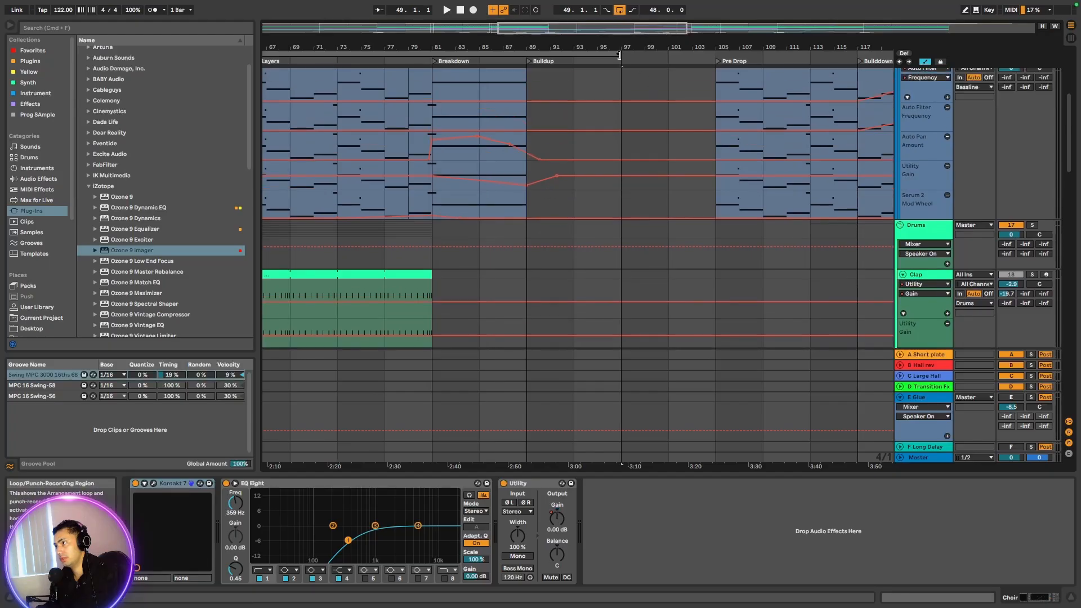
left_click_drag(619, 55, 676, 57)
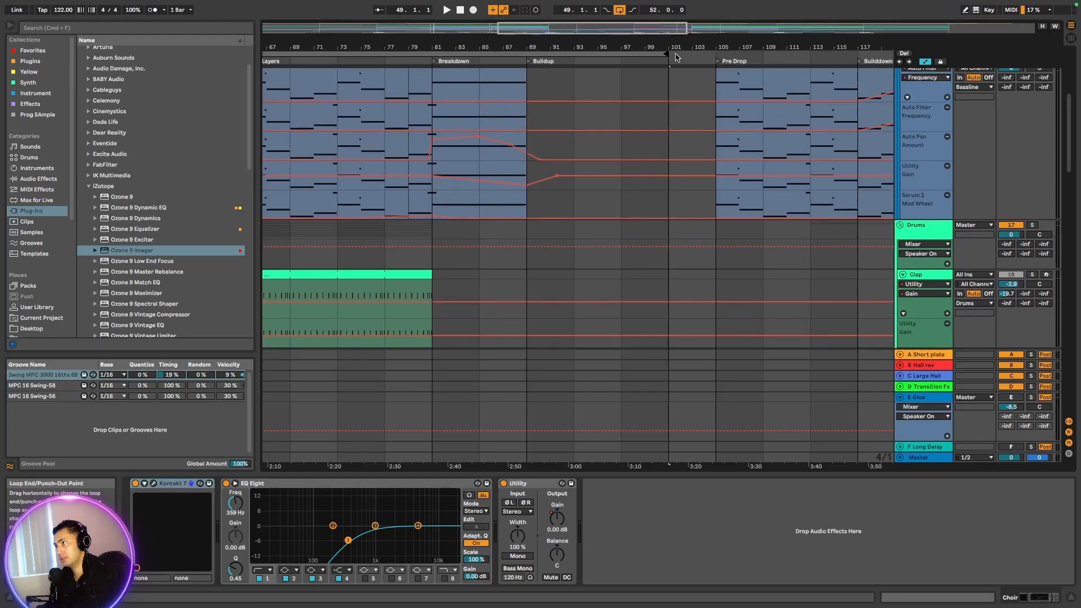
left_click(600, 53)
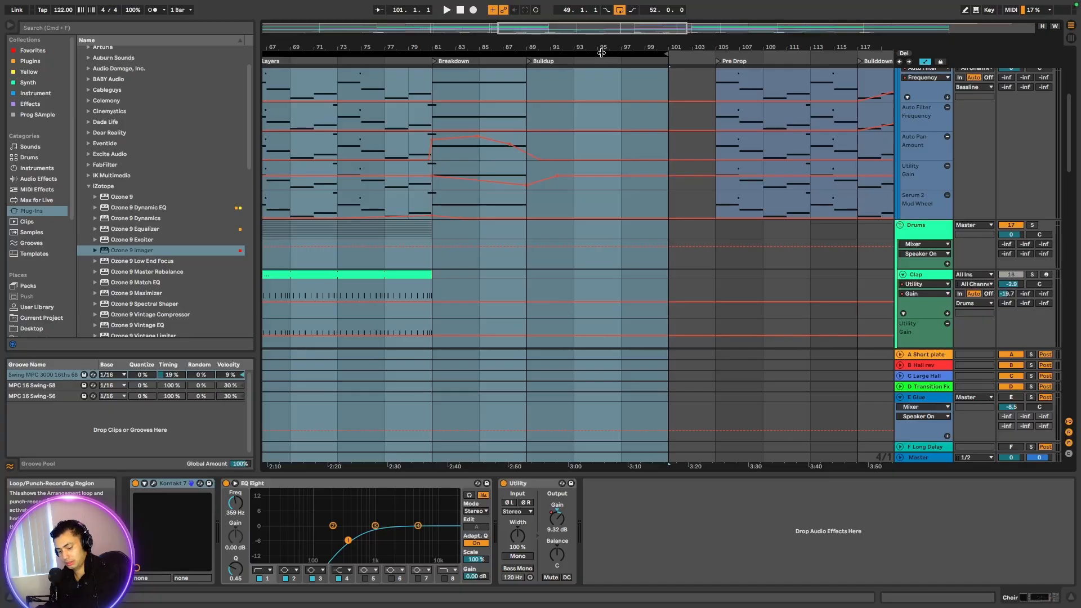
right_click(601, 52)
left_click(602, 69)
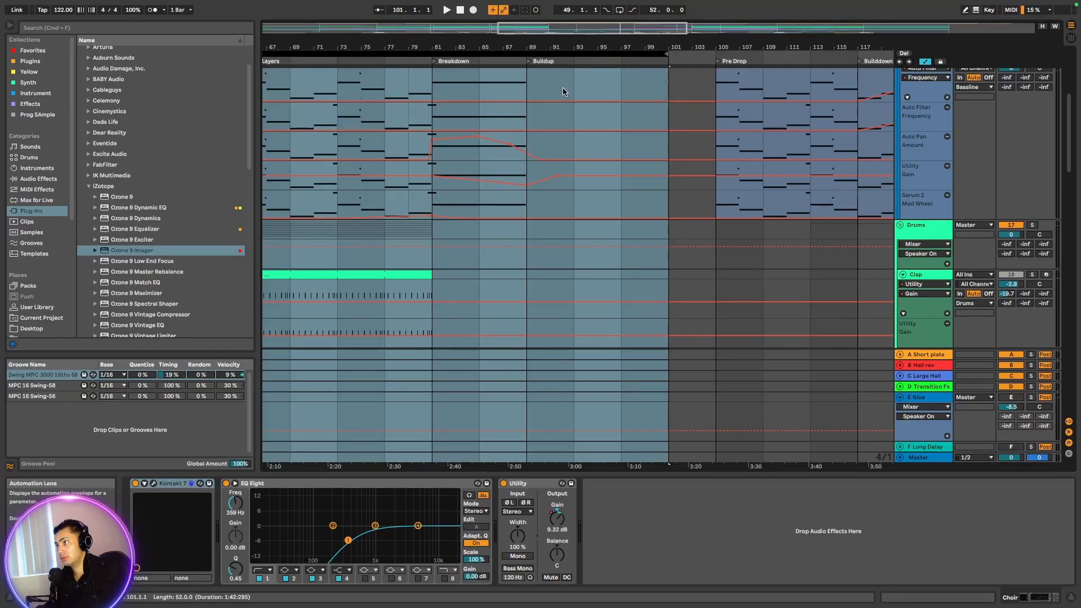
Play the full mix from the start of the Buildup at bar 89 and examine the bass, drum and synth tracks there
left_click(533, 67, "shift")
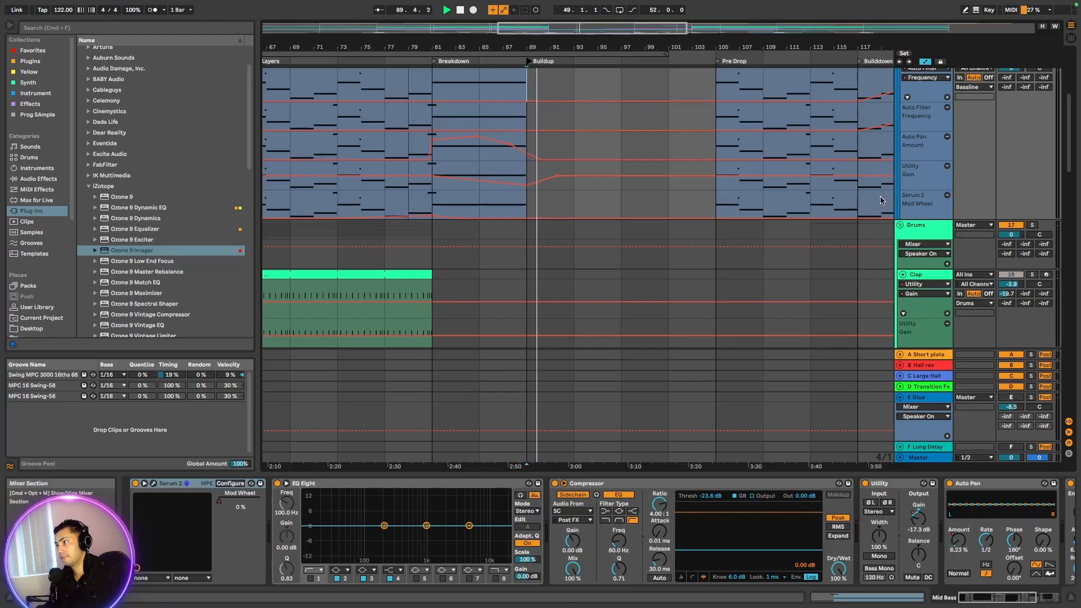
scroll(589, 188, "up", 2)
scroll(589, 187, "up", 6)
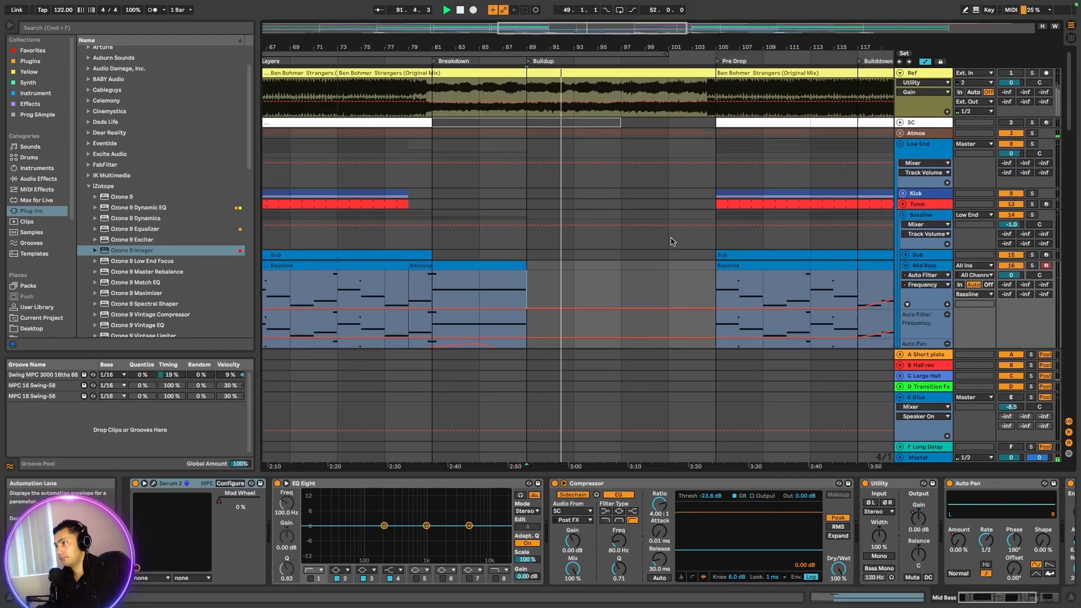
scroll(655, 247, "down", 4)
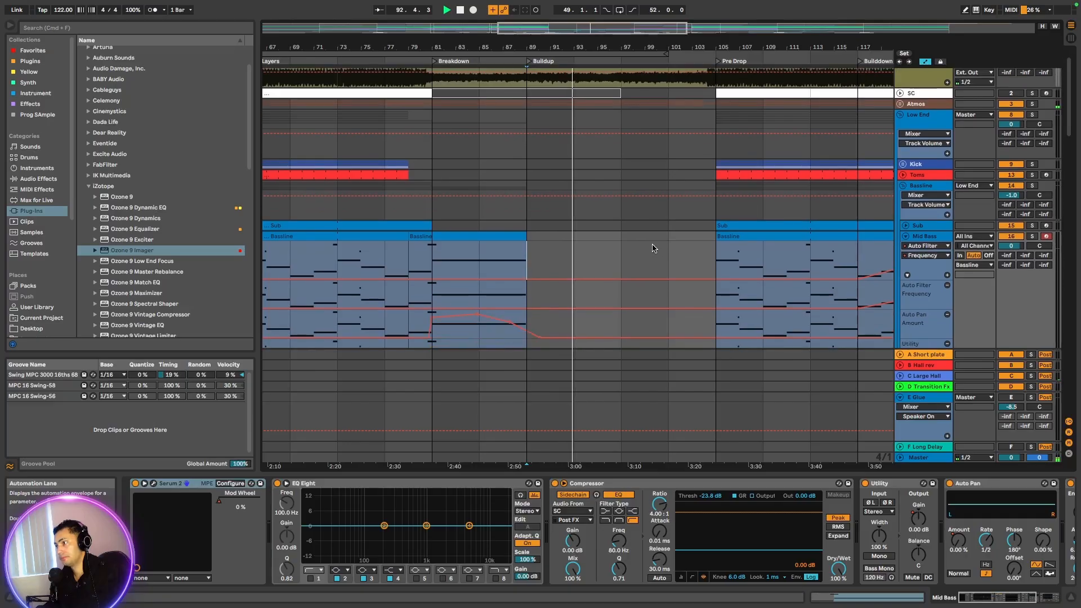
scroll(652, 248, "down", 12)
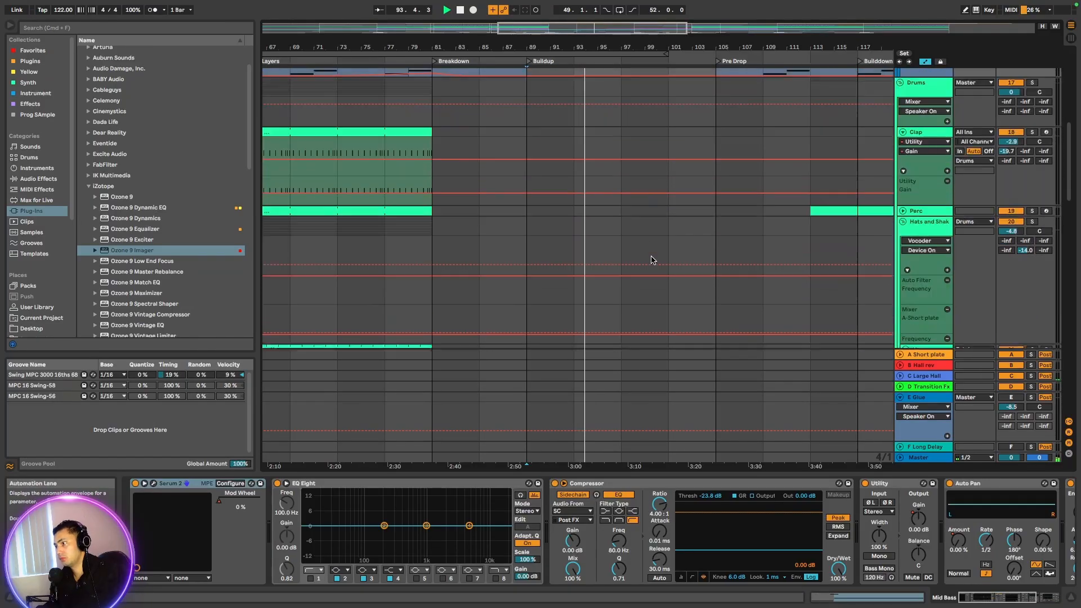
scroll(652, 259, "down", 15)
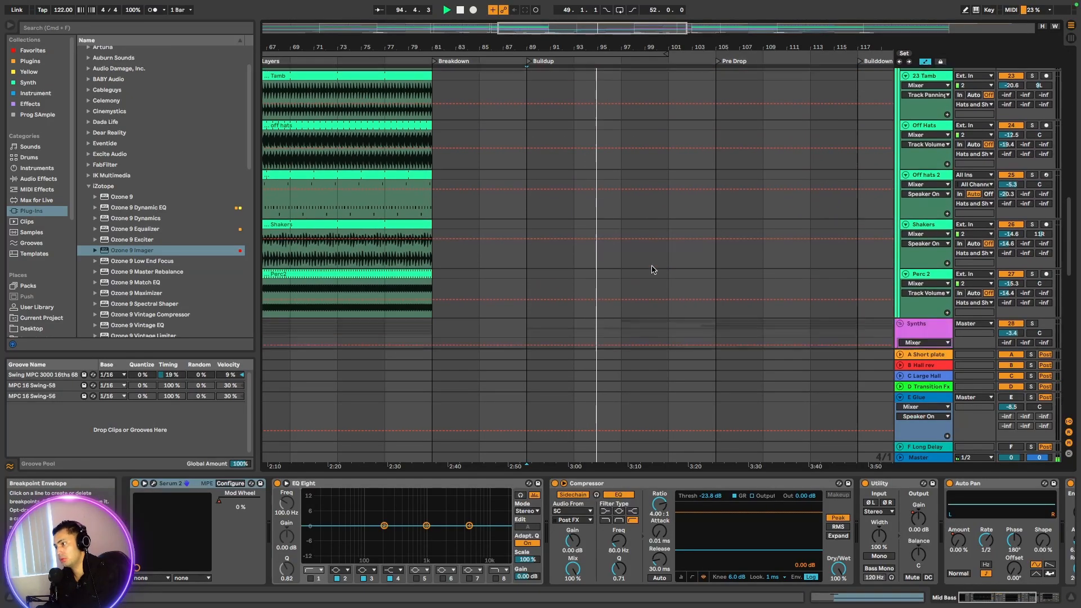
scroll(652, 274, "down", 12)
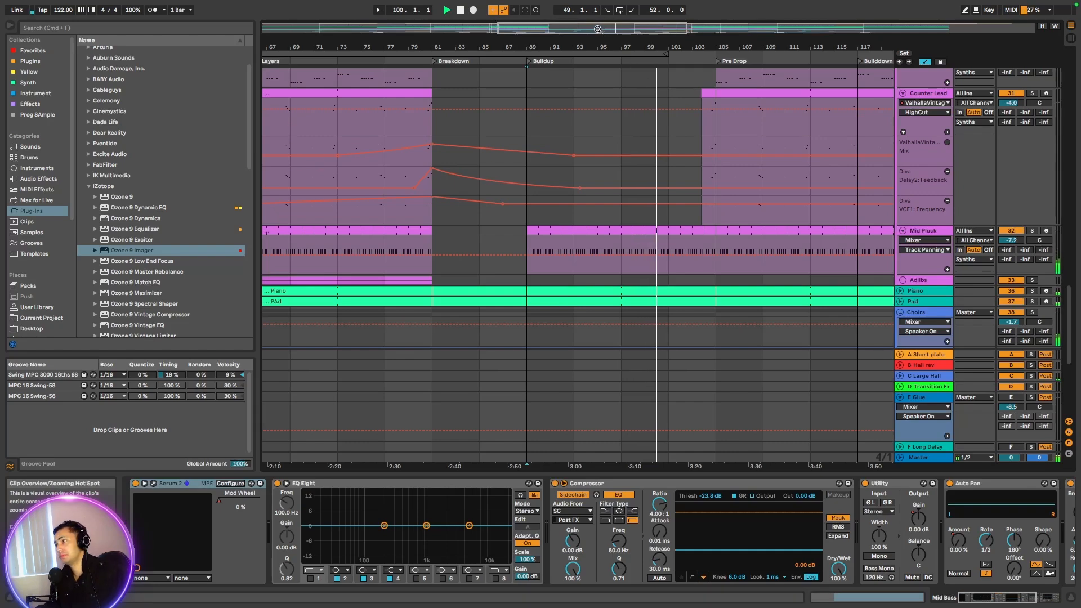
Play the Pre Drop section from about bar 111 and show the whole arrangement from Shakers to Finish
left_click_drag(595, 30, 639, 29)
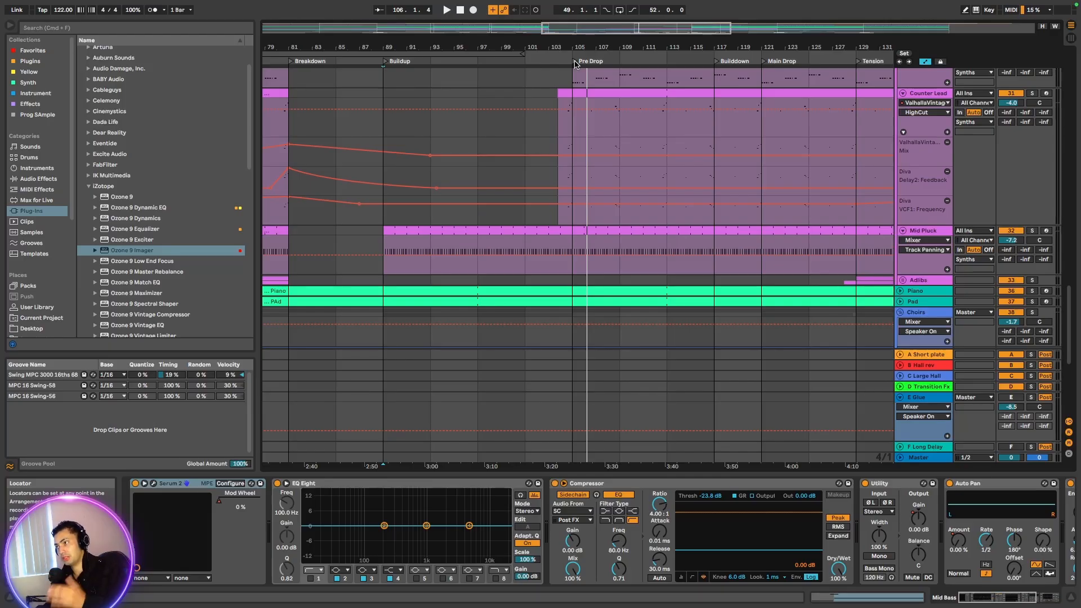
left_click(649, 57)
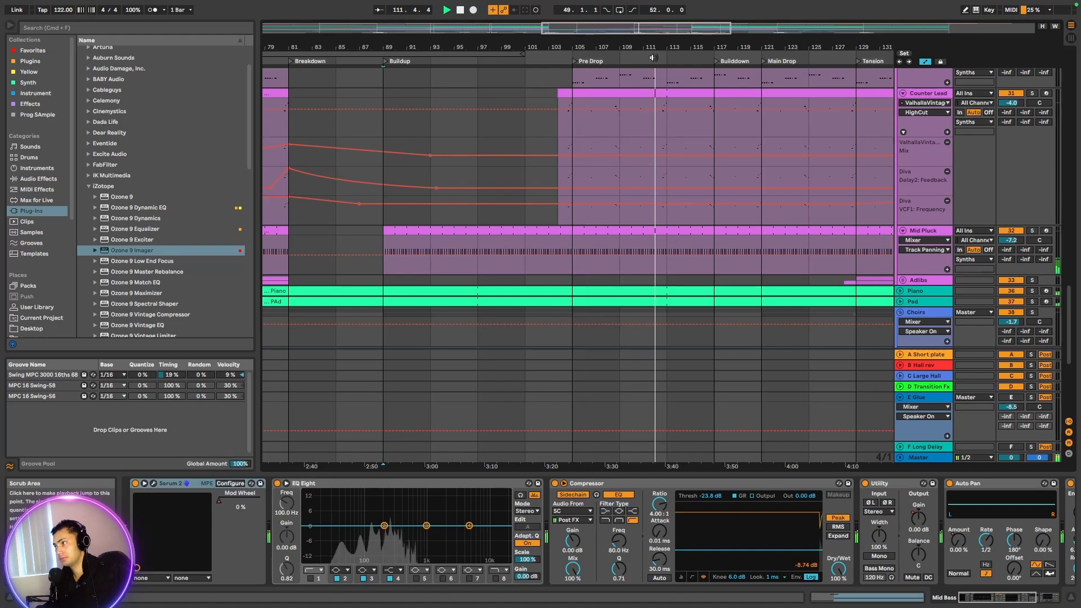
left_click_drag(577, 29, 613, 47)
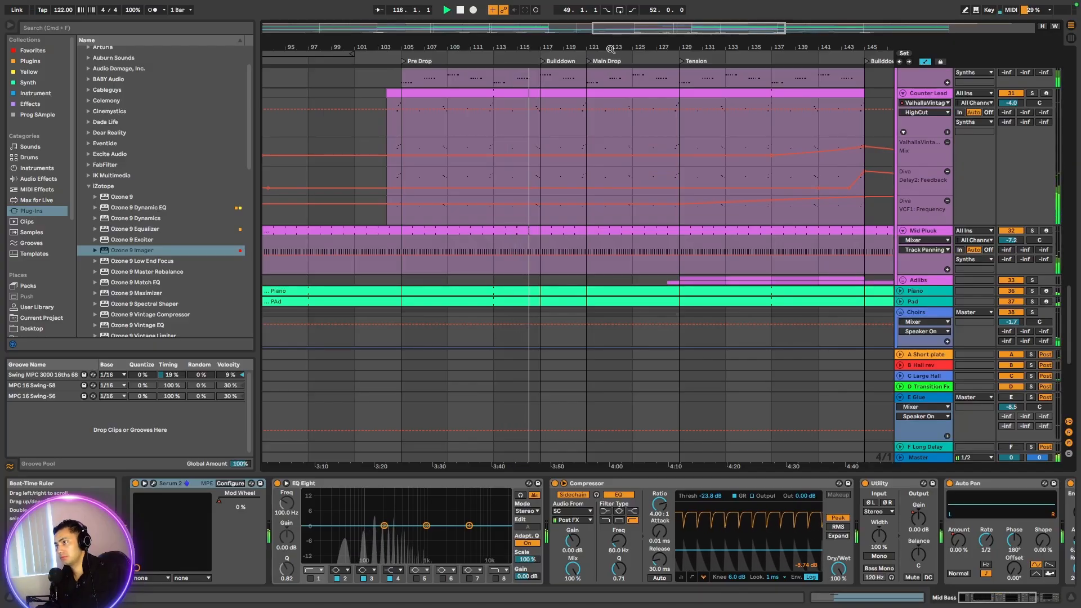
double_click(619, 32)
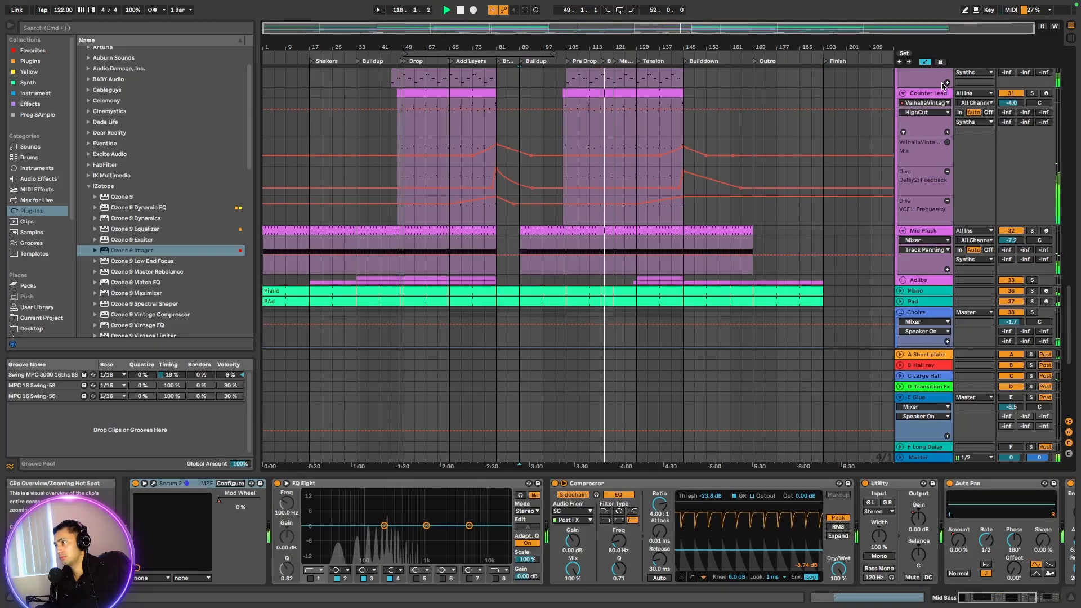
Fold the Synths, Drums and Low End groups so the arrangement overview is compact
scroll(944, 85, "up", 10)
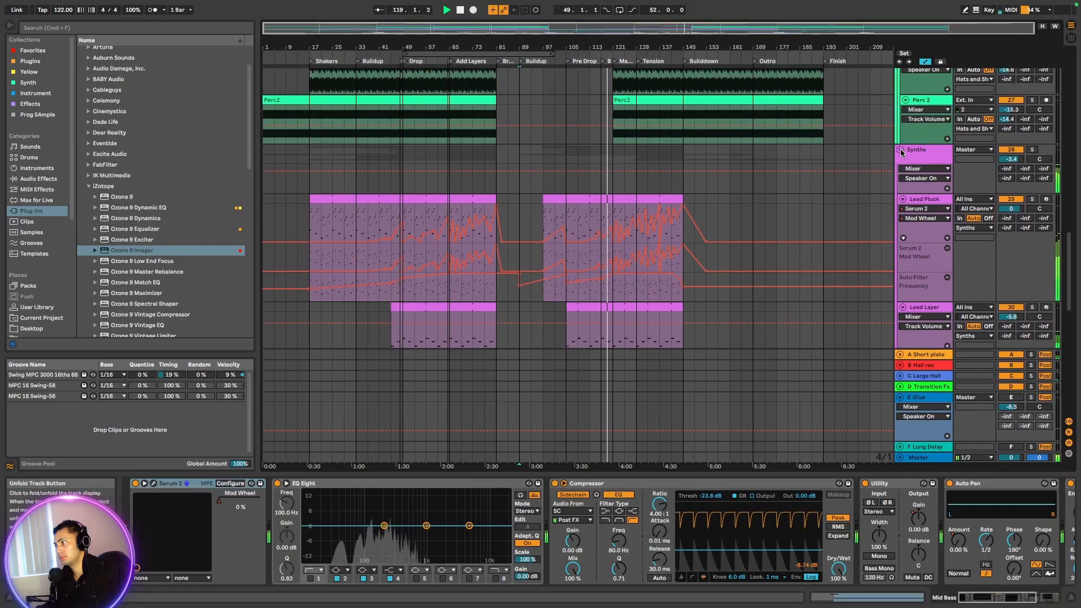
left_click(900, 150)
scroll(901, 151, "up", 10)
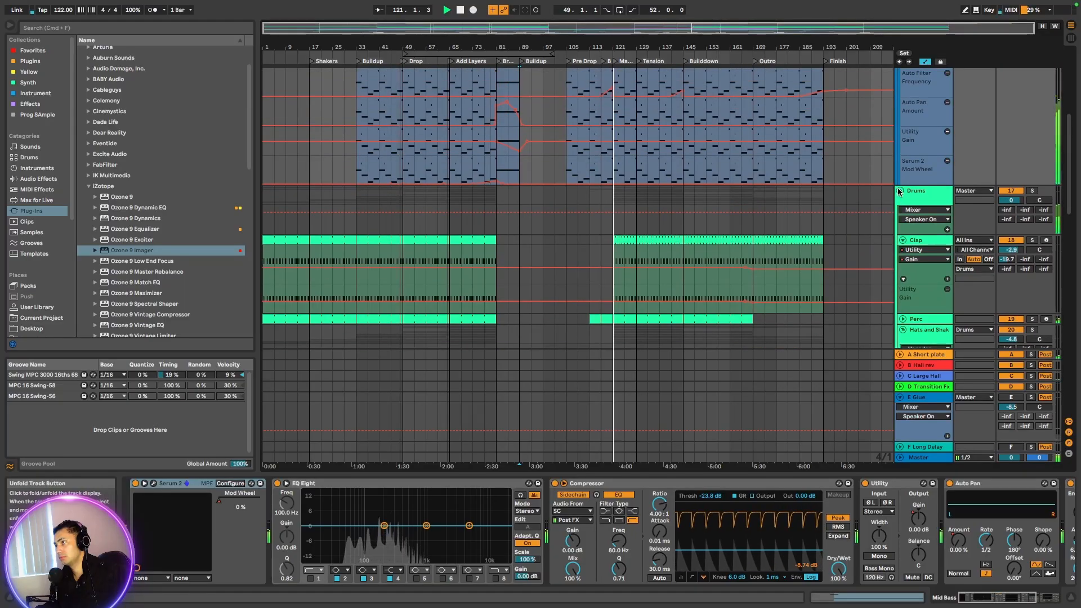
left_click(899, 190)
scroll(903, 111, "up", 4)
scroll(902, 111, "up", 5)
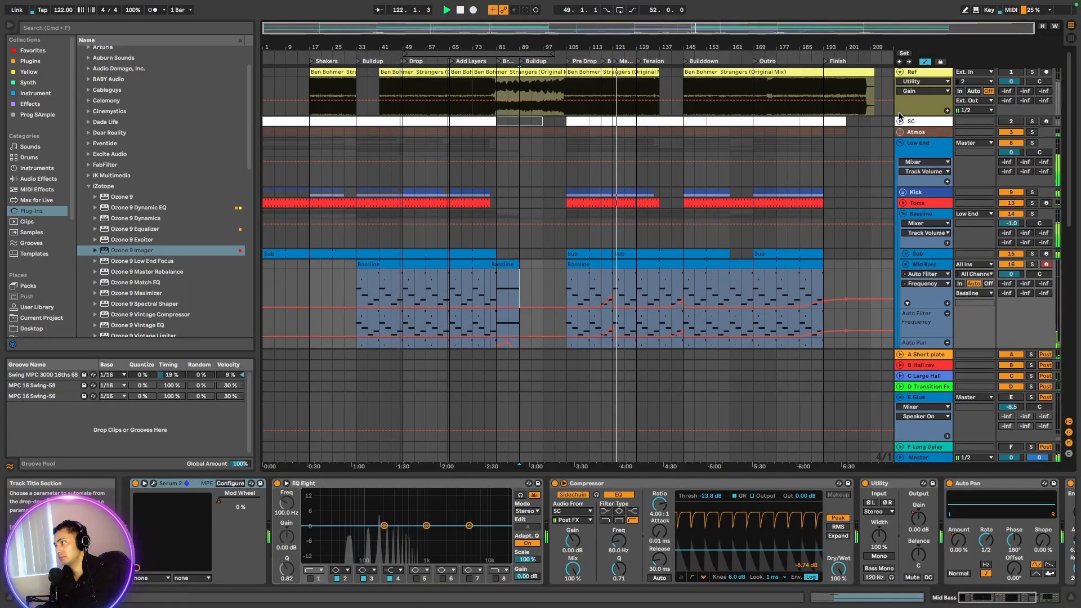
left_click(899, 143)
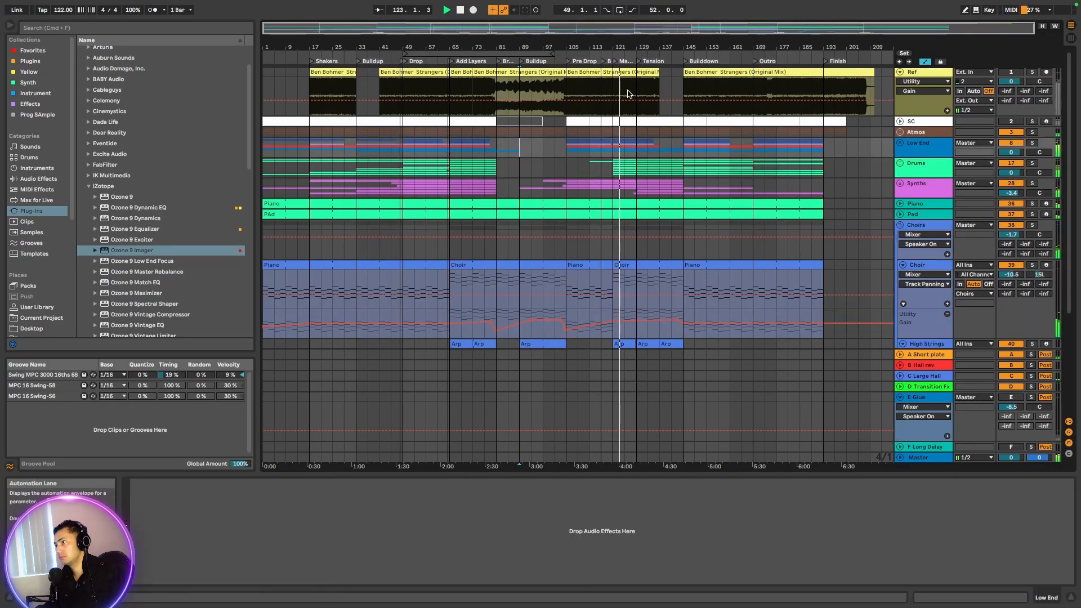
Focus on the arrangement's second half and play from the Tension section into the Builddown, and from about bar 163 into the Outro
left_click_drag(628, 27, 701, 57)
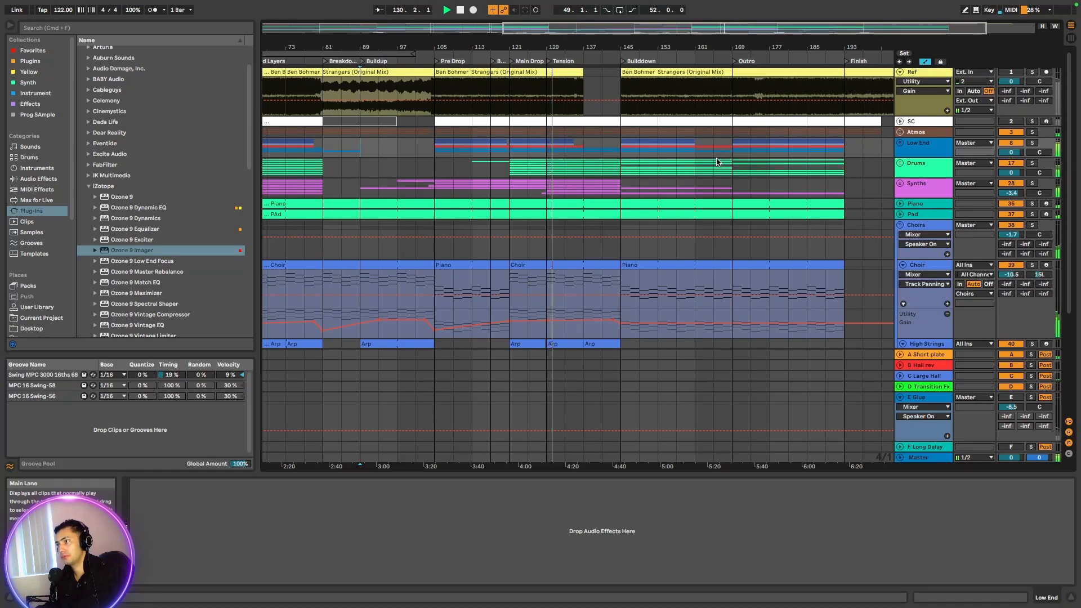
key("space")
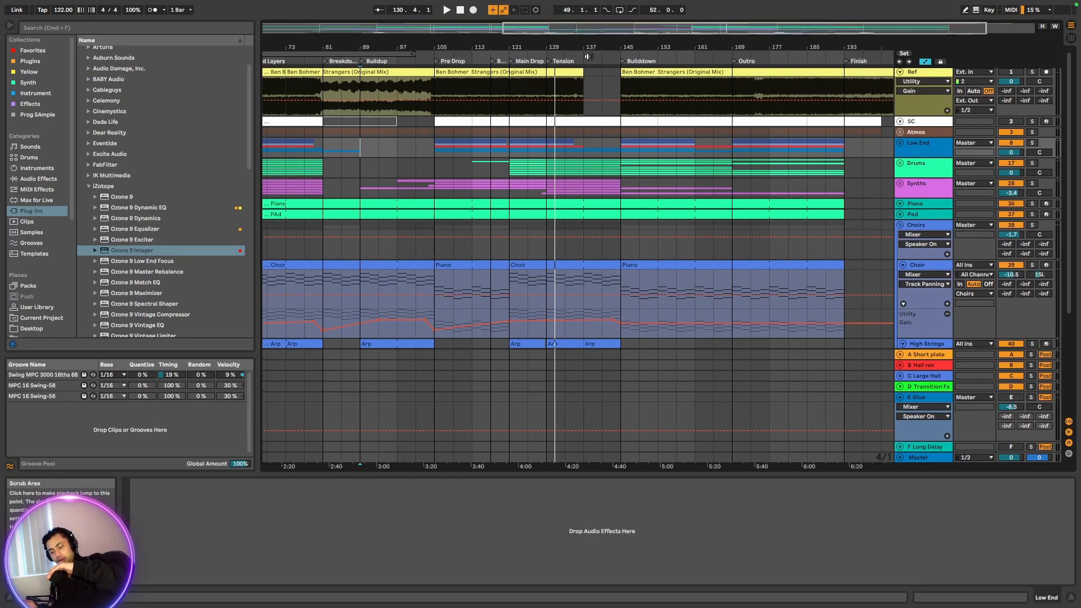
left_click(559, 56)
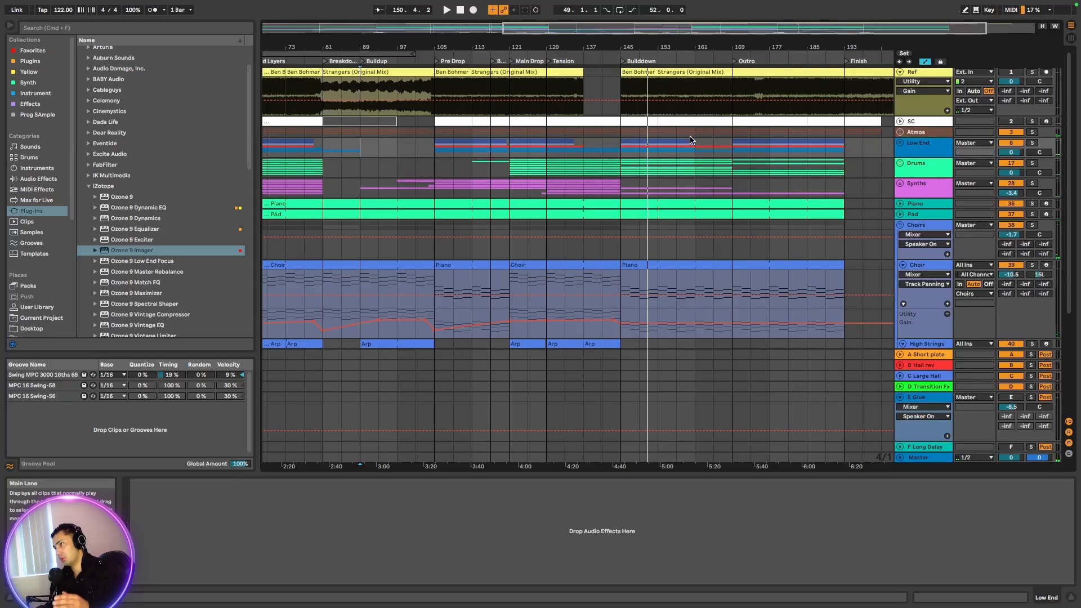
left_click(706, 57)
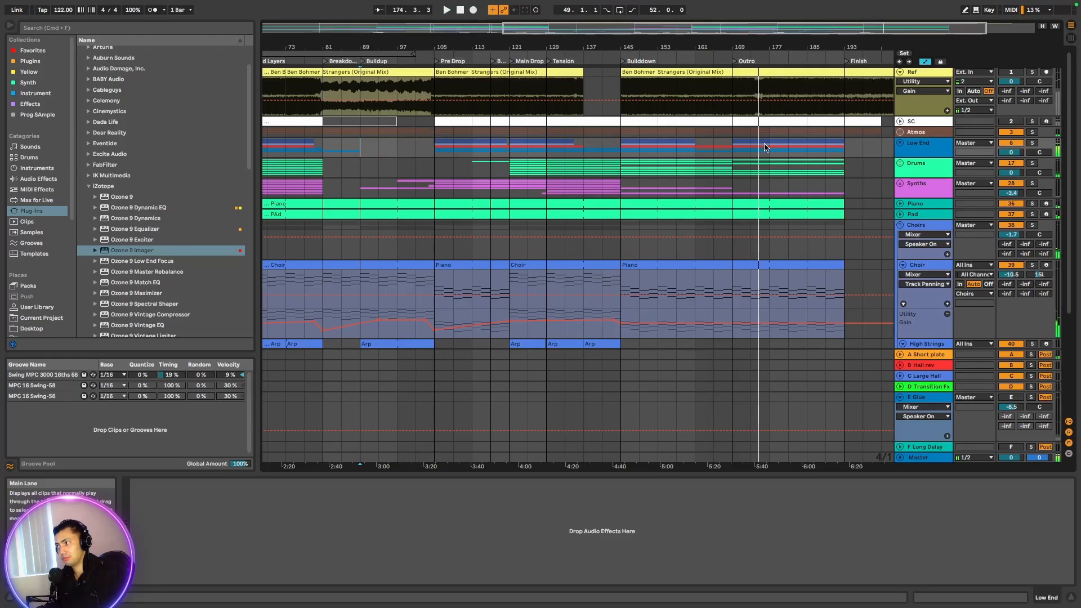
Show the whole arrangement from Shakers to Finish and fold the Choirs group
left_click_drag(539, 31, 327, 41)
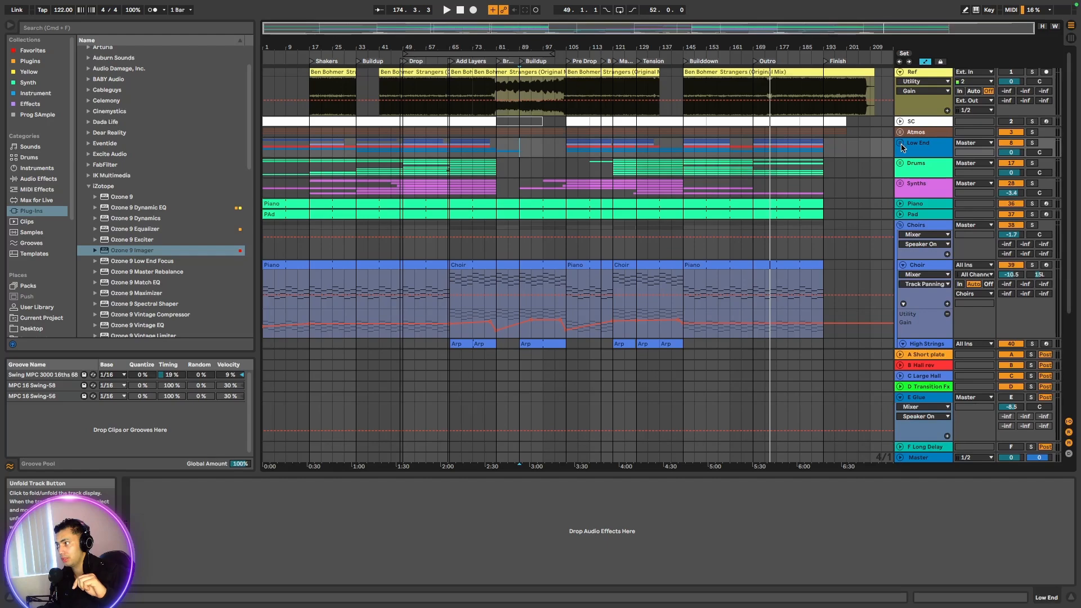
left_click(901, 226)
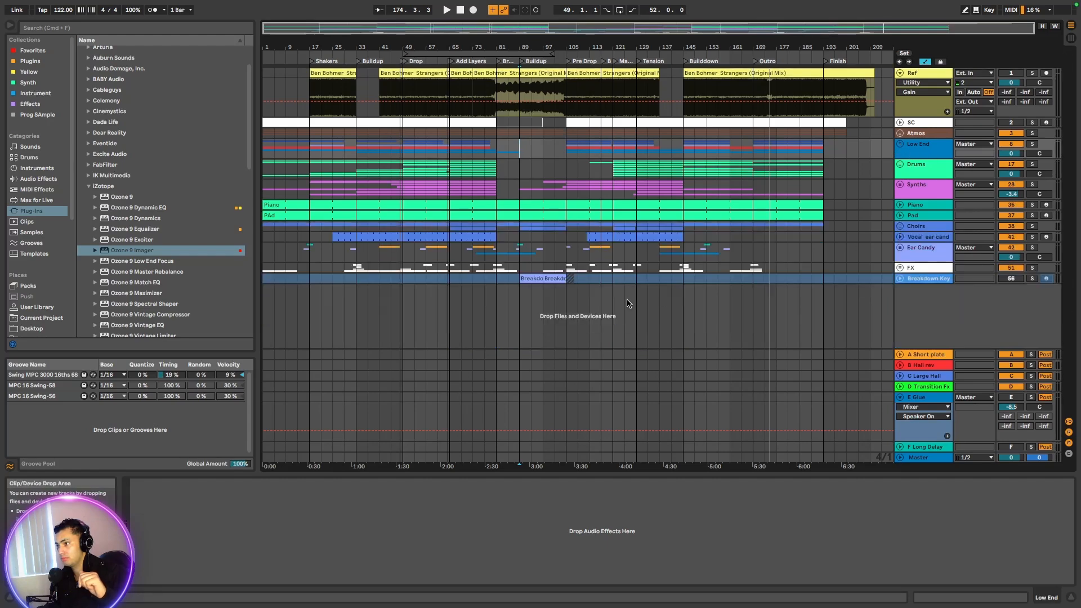